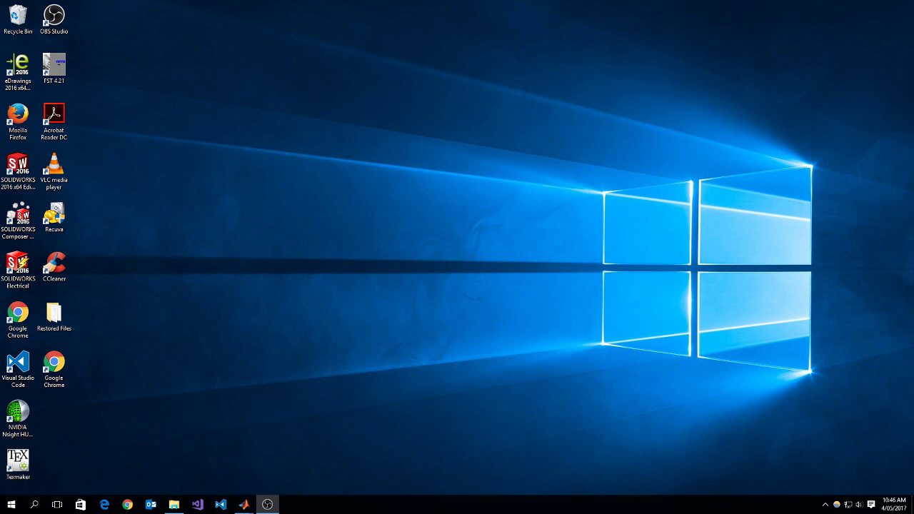
- Search the Start menu for 'matlab' so MATLAB R2017a shows as best match
{"action": "key", "text": "super"}
{"action": "type", "text": "matlab"}
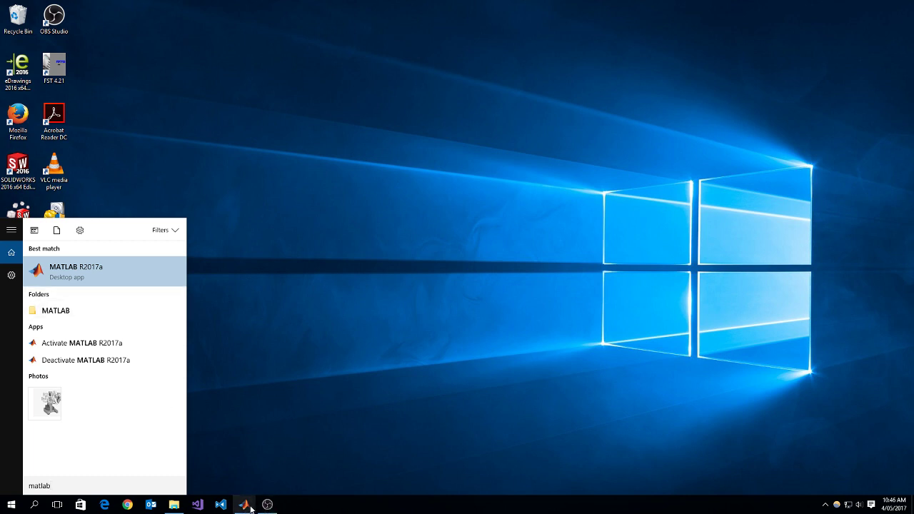
- Bring up the MATLAB R2017a window and run the 'simscape' command to open the Simscape library
{"action": "left_click", "coordinate": [247, 506]}
{"action": "left_click", "coordinate": [144, 469]}
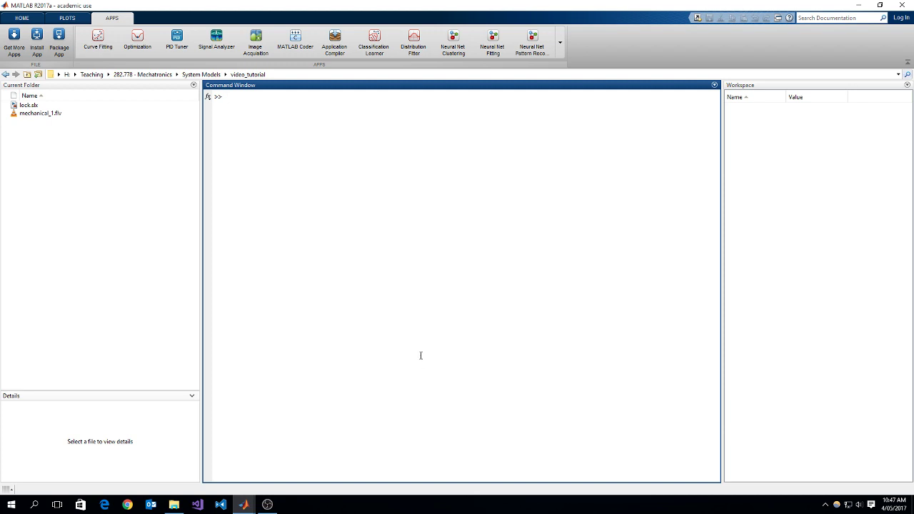
{"action": "type", "text": "simscape"}
{"action": "key", "text": "Return"}
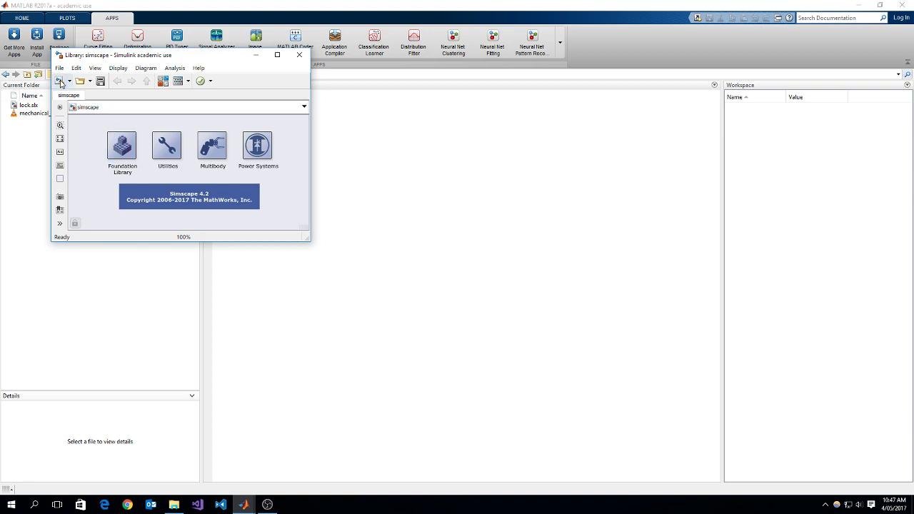
- Create a new untitled Simulink model beside the library and open the Utilities library
{"action": "left_click", "coordinate": [60, 83]}
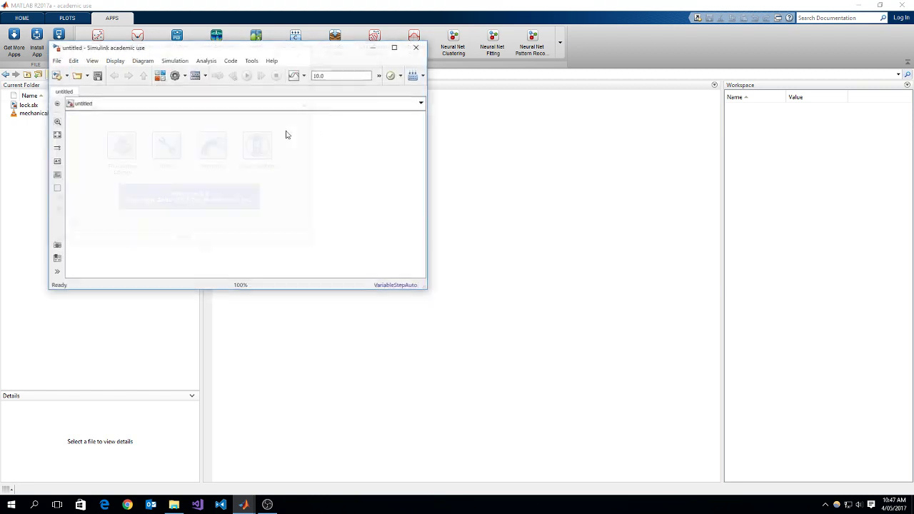
{"action": "left_click_drag", "start_coordinate": [267, 55], "coordinate": [565, 56]}
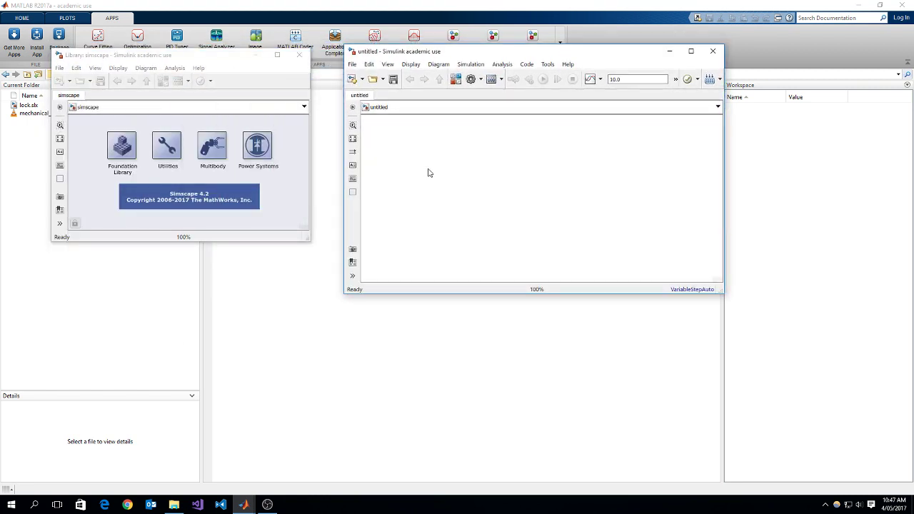
{"action": "left_click", "coordinate": [167, 152]}
{"action": "double_click", "coordinate": [167, 153]}
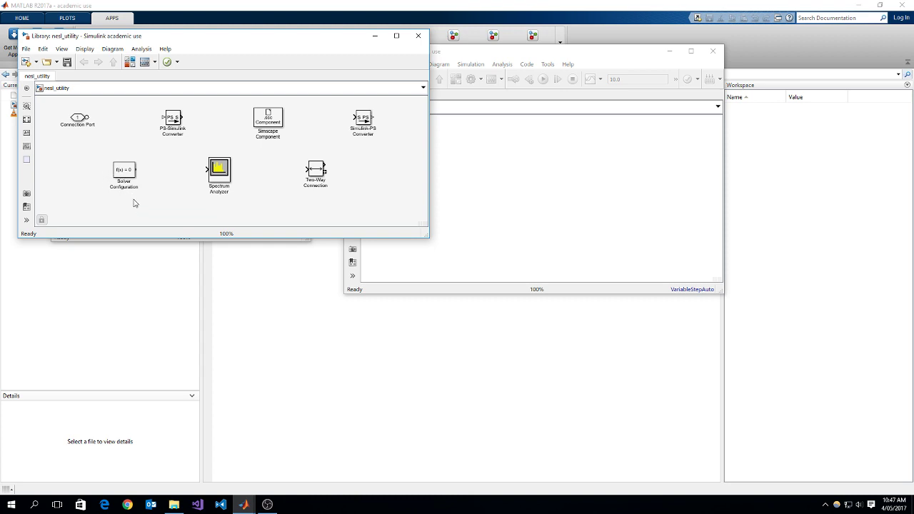
- Drag Solver Configuration, Simulink-PS Converter and PS-Simulink Converter blocks into the model
{"action": "left_click_drag", "start_coordinate": [123, 170], "coordinate": [490, 244]}
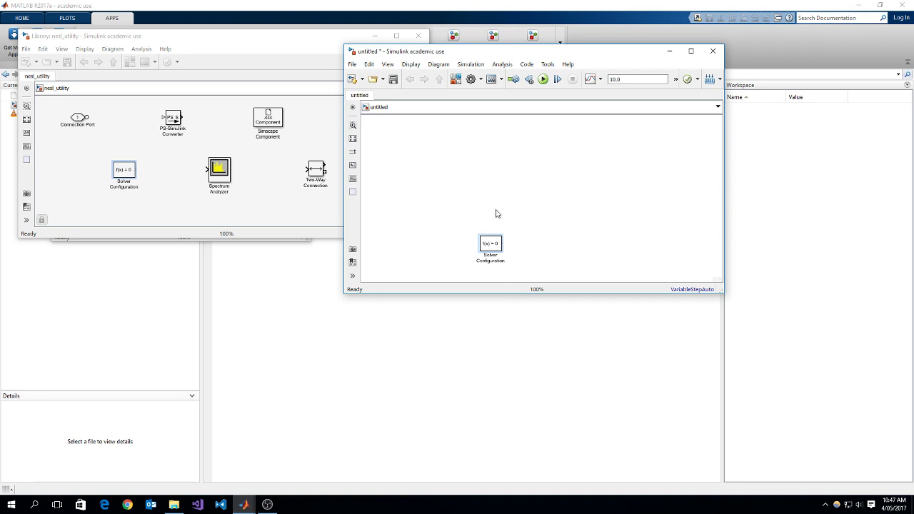
{"action": "left_click", "coordinate": [319, 141]}
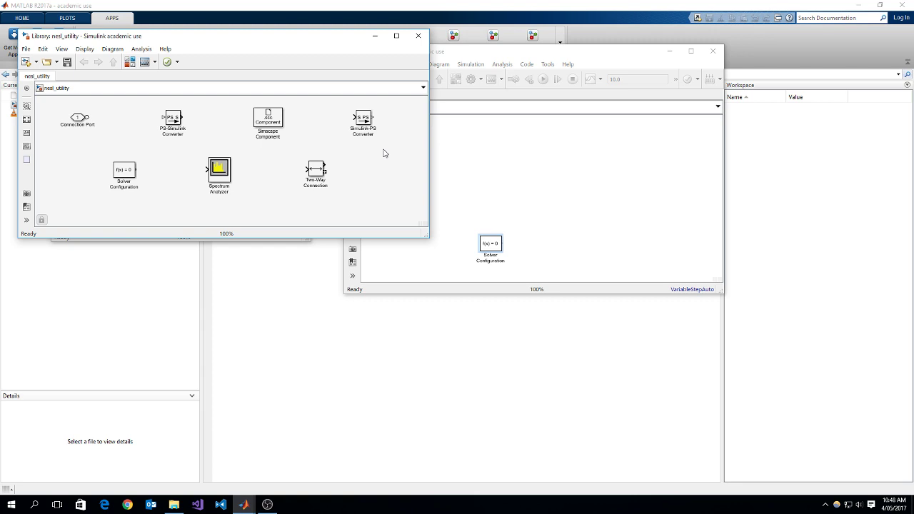
{"action": "left_click_drag", "start_coordinate": [364, 119], "coordinate": [444, 158]}
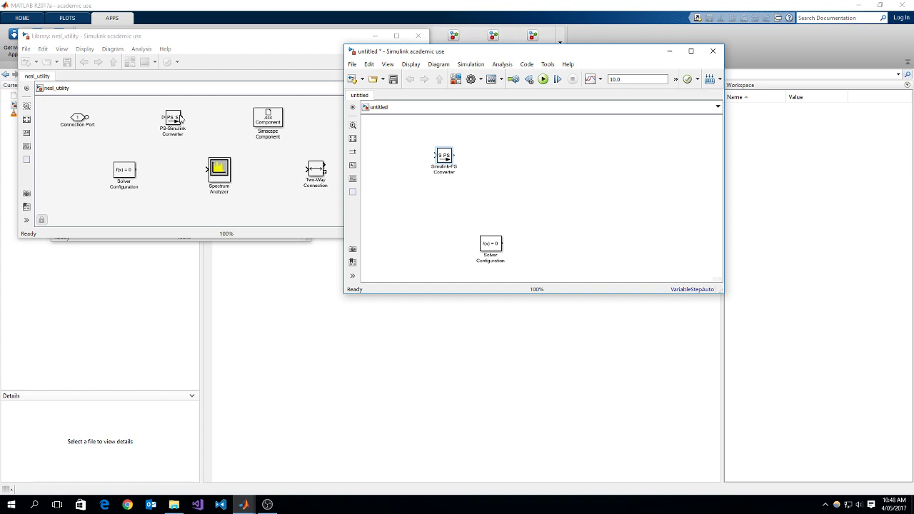
{"action": "left_click_drag", "start_coordinate": [180, 118], "coordinate": [598, 155]}
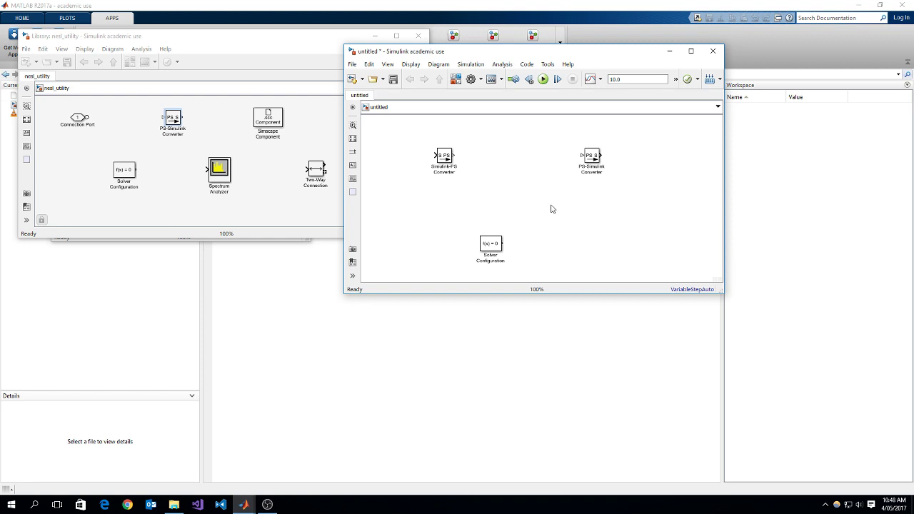
- Close the Utilities library and open Foundation Library > Electrical
{"action": "left_click", "coordinate": [235, 38]}
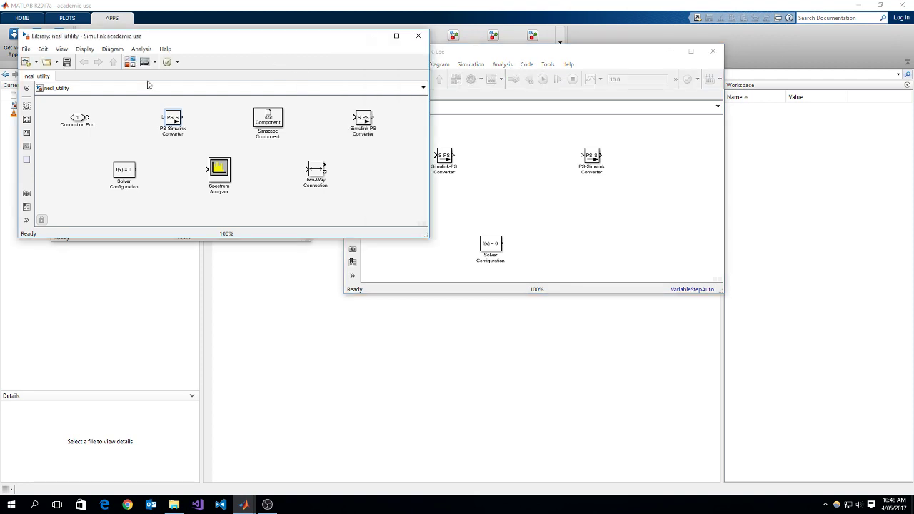
{"action": "left_click", "coordinate": [419, 36]}
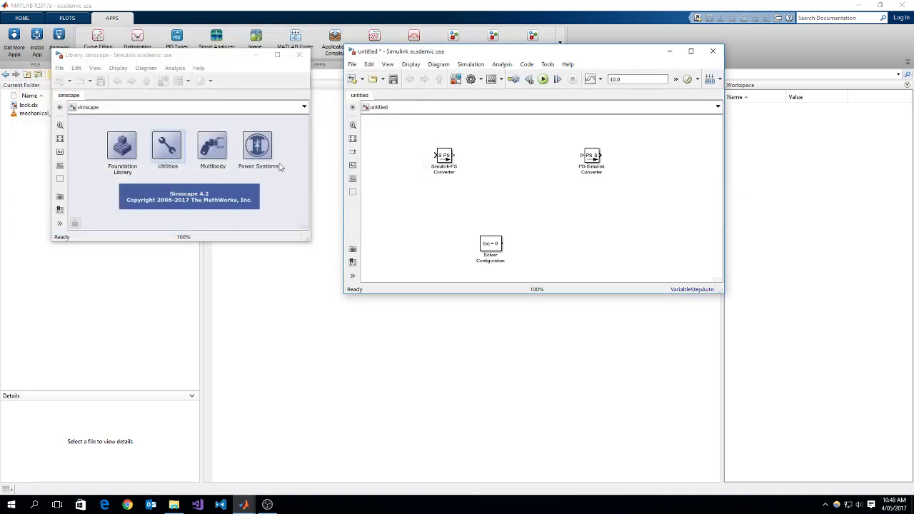
{"action": "left_click", "coordinate": [116, 162]}
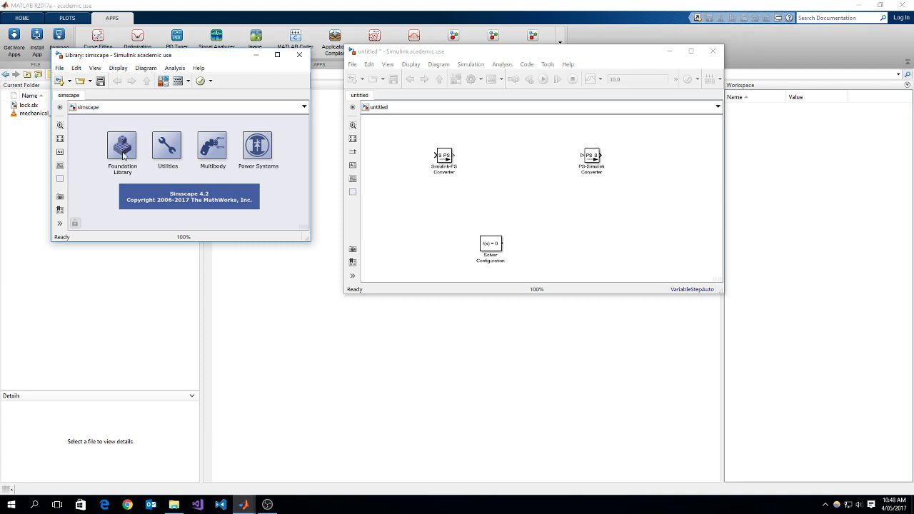
{"action": "left_click", "coordinate": [123, 156]}
{"action": "double_click", "coordinate": [123, 155]}
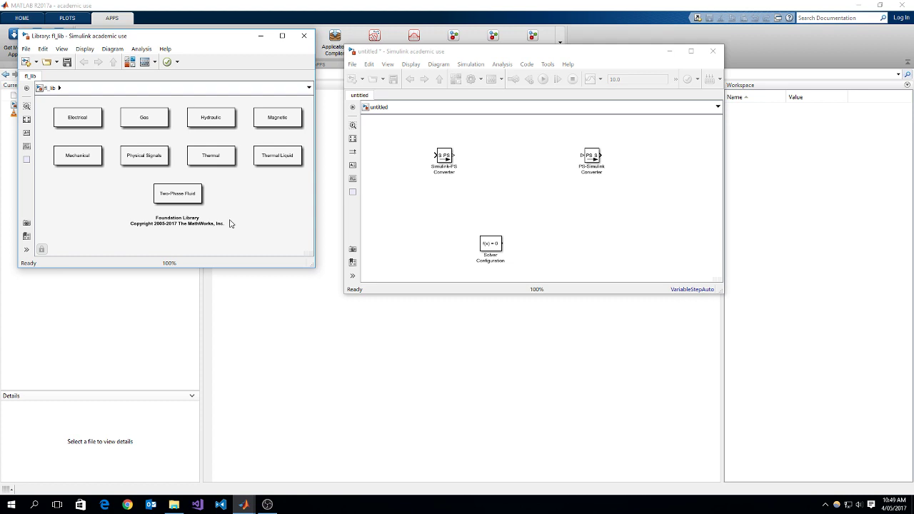
{"action": "double_click", "coordinate": [96, 123]}
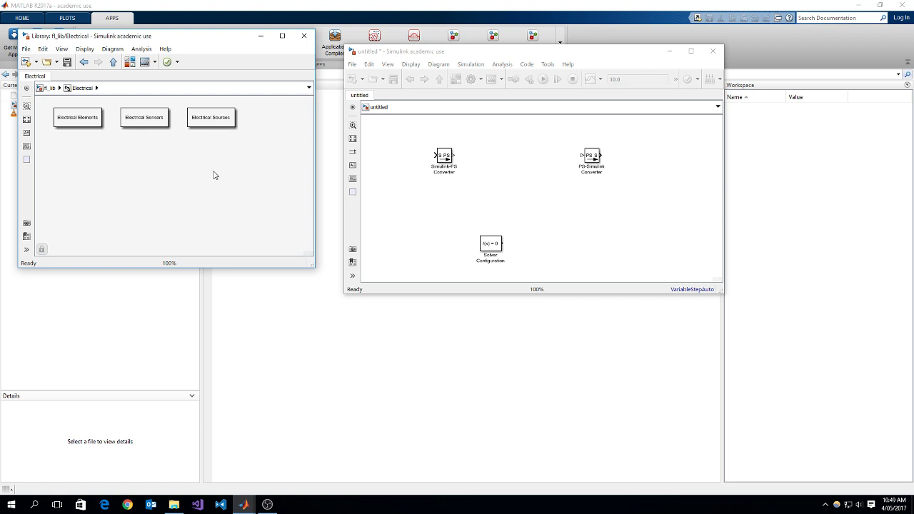
- Add a Controlled Voltage Source and a Voltage Sensor to the model
{"action": "left_click", "coordinate": [204, 125]}
{"action": "double_click", "coordinate": [204, 126]}
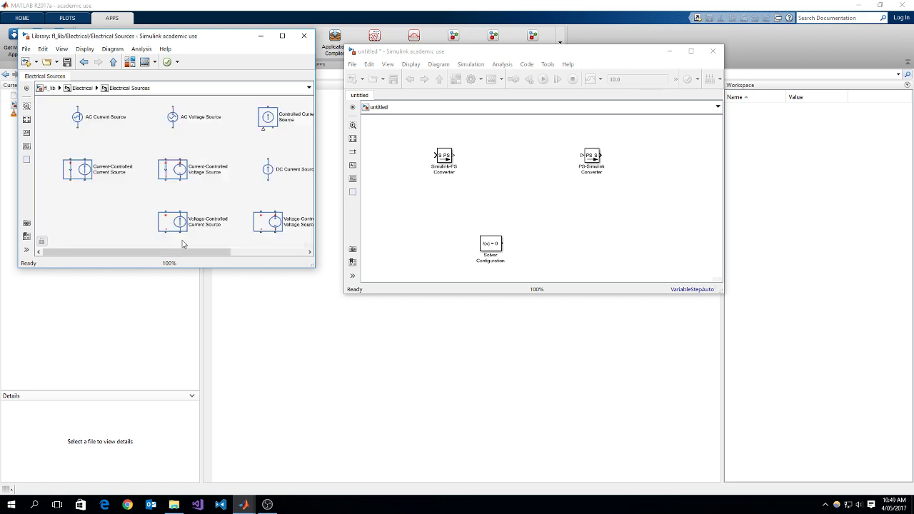
{"action": "left_click_drag", "start_coordinate": [174, 256], "coordinate": [258, 251]}
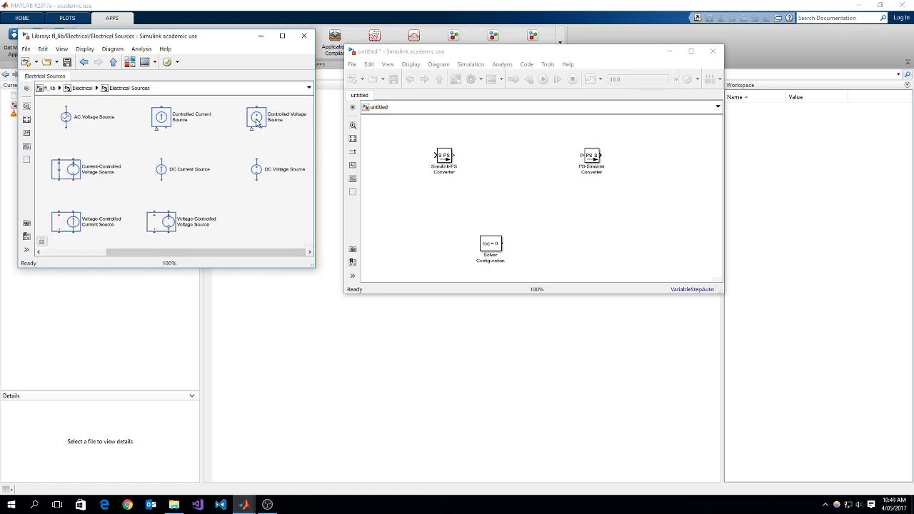
{"action": "left_click_drag", "start_coordinate": [257, 119], "coordinate": [461, 193]}
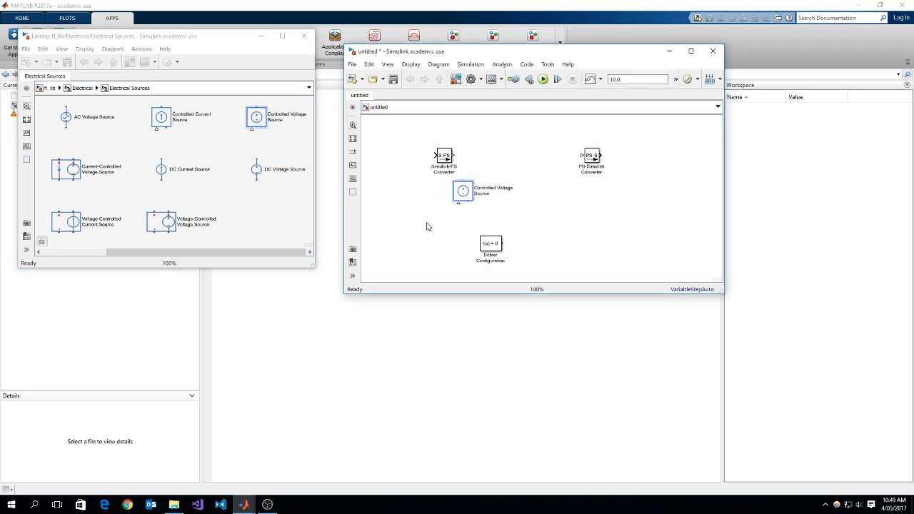
{"action": "left_click_drag", "start_coordinate": [247, 252], "coordinate": [183, 252]}
{"action": "left_click", "coordinate": [113, 63]}
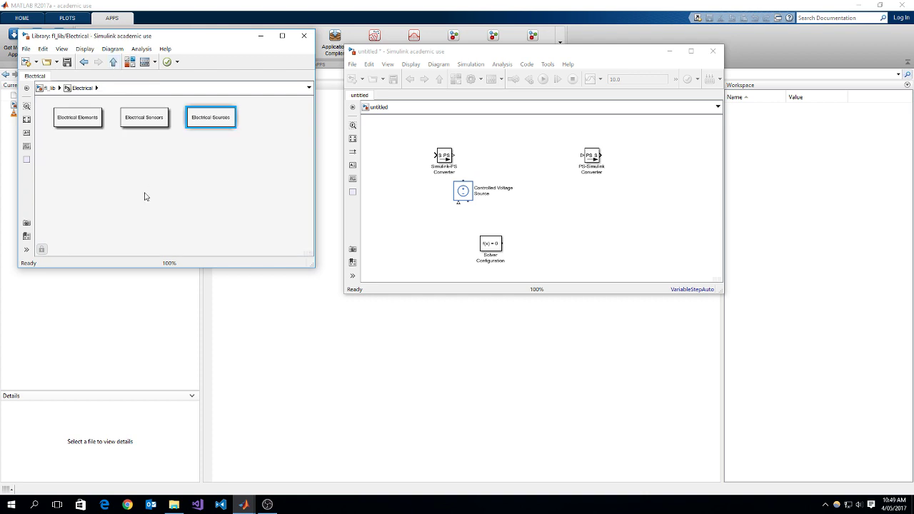
{"action": "double_click", "coordinate": [156, 127]}
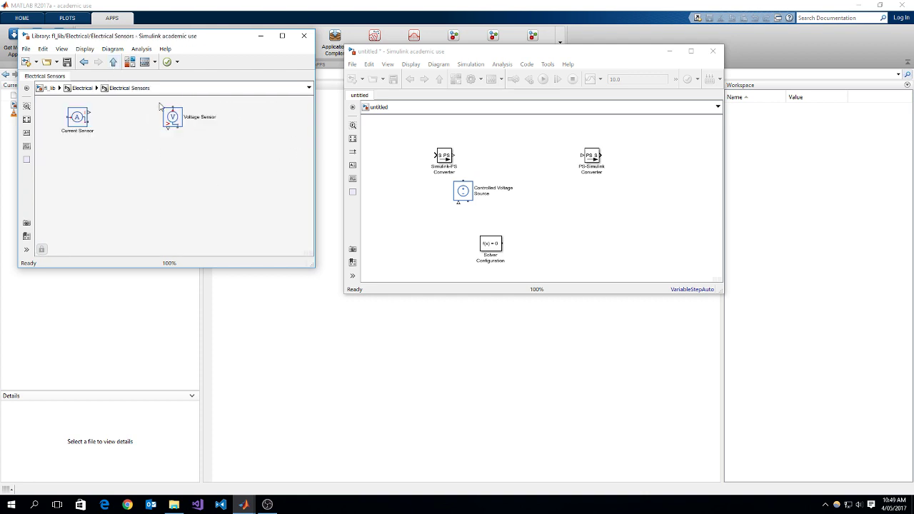
{"action": "left_click_drag", "start_coordinate": [171, 123], "coordinate": [582, 194]}
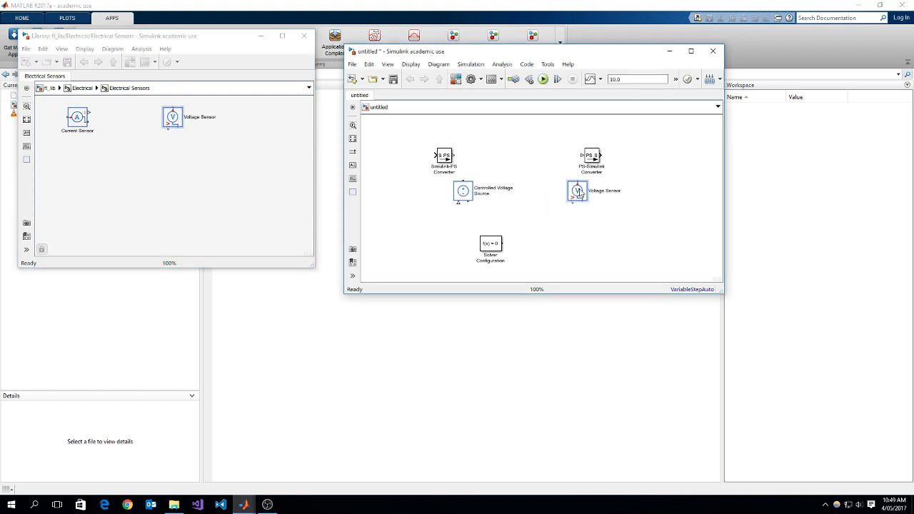
- Place Electrical Reference, Resistor and Capacitor blocks from Electrical Elements into the model
{"action": "left_click", "coordinate": [113, 61]}
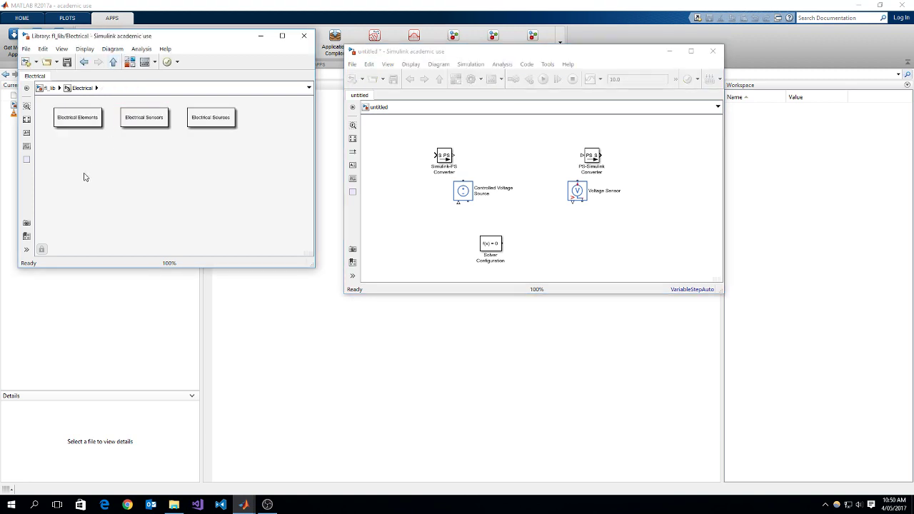
{"action": "double_click", "coordinate": [78, 118]}
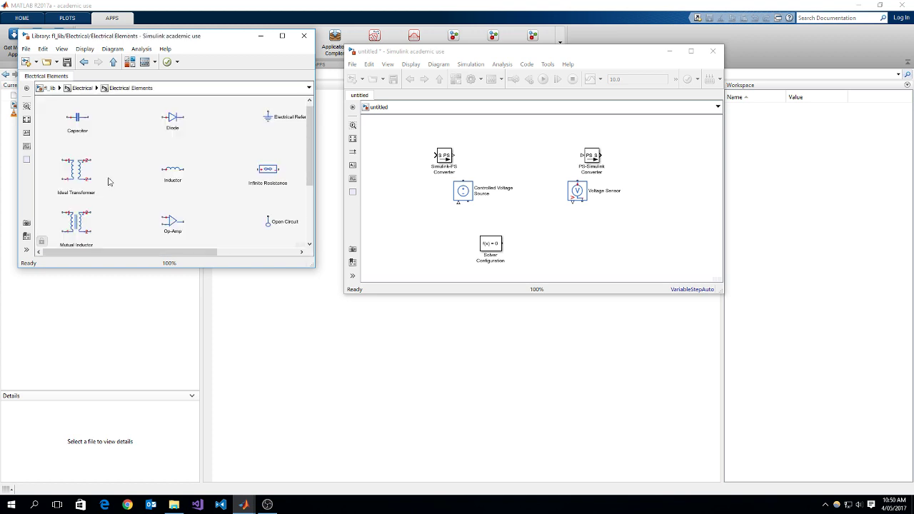
{"action": "left_click_drag", "start_coordinate": [268, 119], "coordinate": [529, 226]}
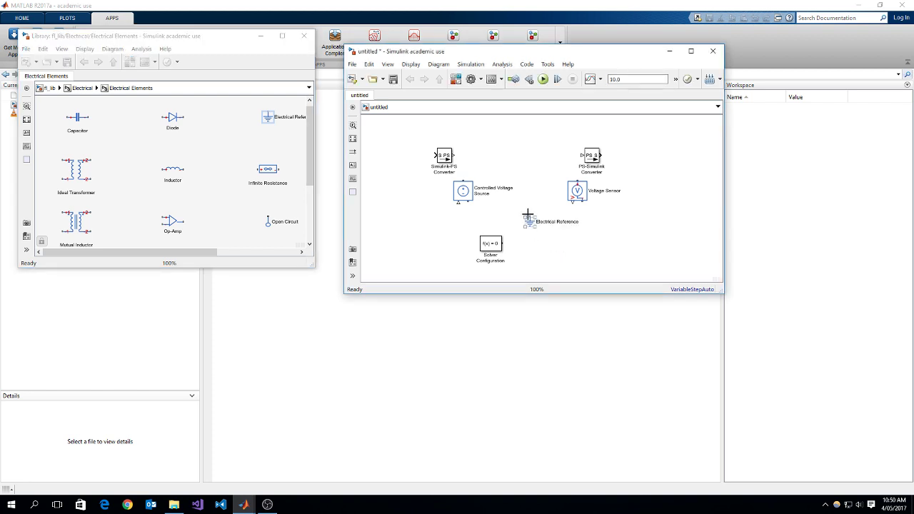
{"action": "left_click_drag", "start_coordinate": [154, 252], "coordinate": [511, 164]}
{"action": "left_click_drag", "start_coordinate": [214, 251], "coordinate": [141, 251]}
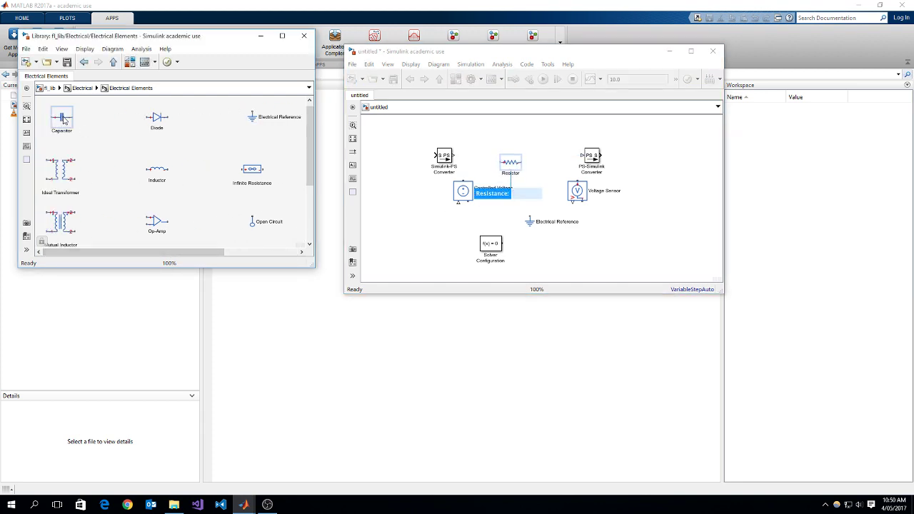
{"action": "left_click_drag", "start_coordinate": [69, 127], "coordinate": [544, 187]}
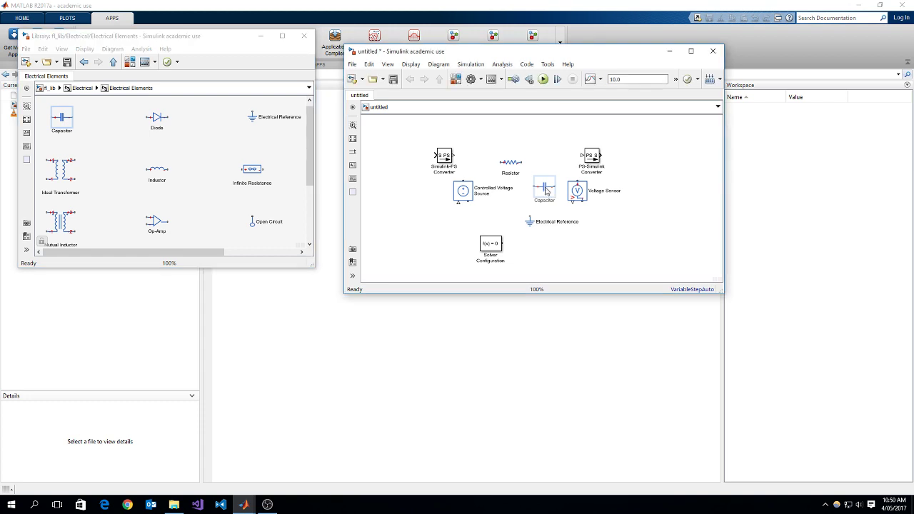
- Rotate the capacitor upright and rearrange the converter, source, sensor and reference blocks
{"action": "left_click", "coordinate": [603, 240]}
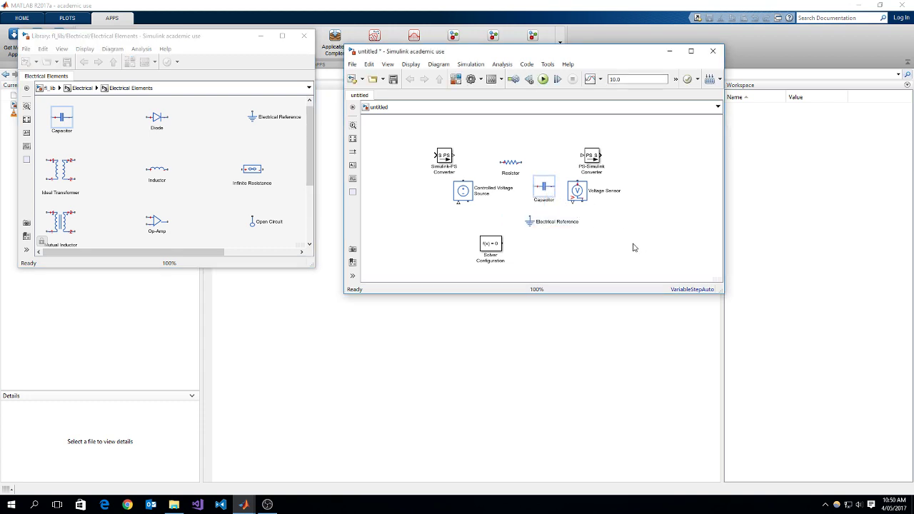
{"action": "key", "text": "ctrl+r"}
{"action": "left_click", "coordinate": [633, 247]}
{"action": "left_click_drag", "start_coordinate": [446, 158], "coordinate": [449, 187]}
{"action": "left_click", "coordinate": [457, 192]}
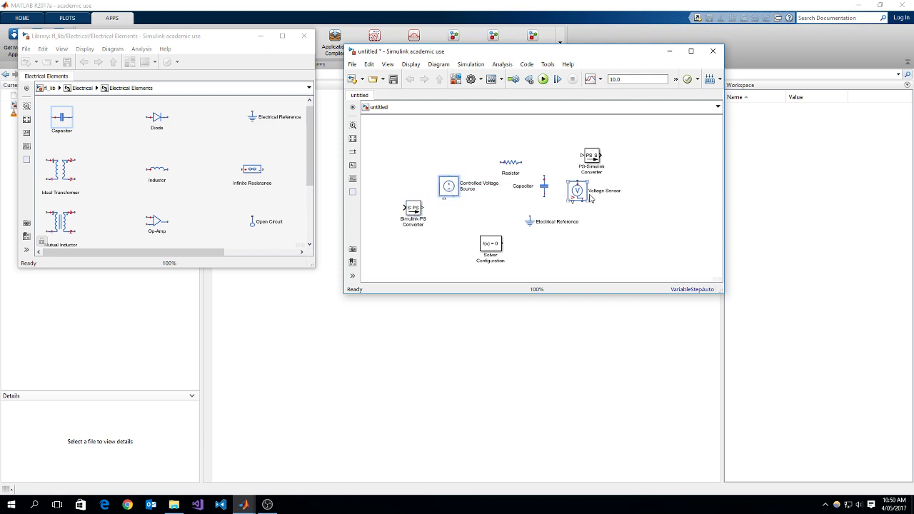
{"action": "left_click_drag", "start_coordinate": [594, 165], "coordinate": [661, 162]}
{"action": "left_click_drag", "start_coordinate": [584, 203], "coordinate": [568, 191]}
{"action": "left_click_drag", "start_coordinate": [658, 153], "coordinate": [622, 217]}
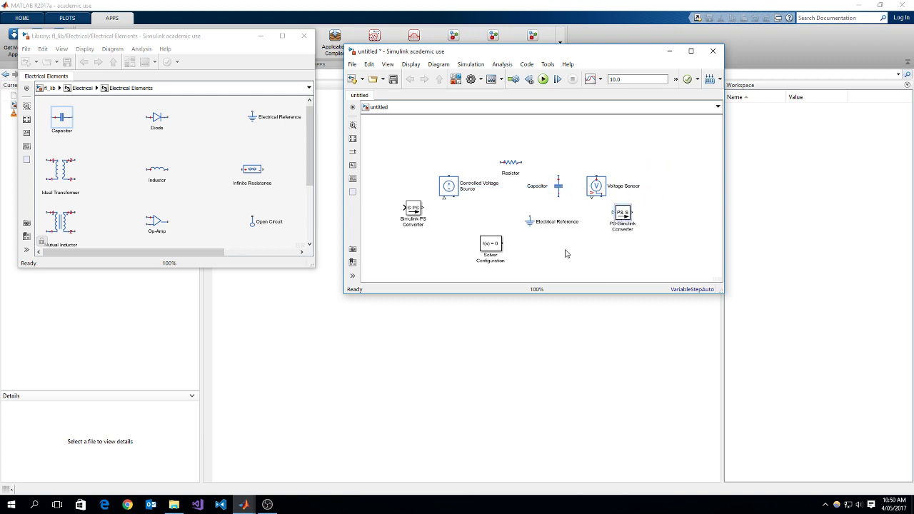
{"action": "left_click_drag", "start_coordinate": [530, 229], "coordinate": [530, 238]}
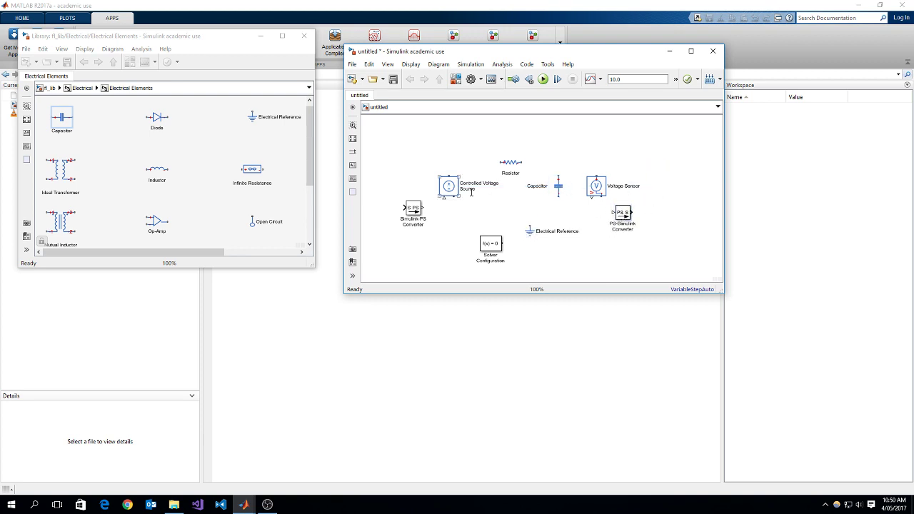
- Wire the voltage source to the resistor and ground, and the Simulink-PS Converter to its input
{"action": "mouse_move", "coordinate": [449, 172]}
{"action": "left_mouse_down"}
{"action": "mouse_move", "coordinate": [502, 161]}
{"action": "mouse_move", "coordinate": [550, 165]}
{"action": "mouse_move", "coordinate": [559, 206]}
{"action": "mouse_move", "coordinate": [529, 228]}
{"action": "left_mouse_up"}
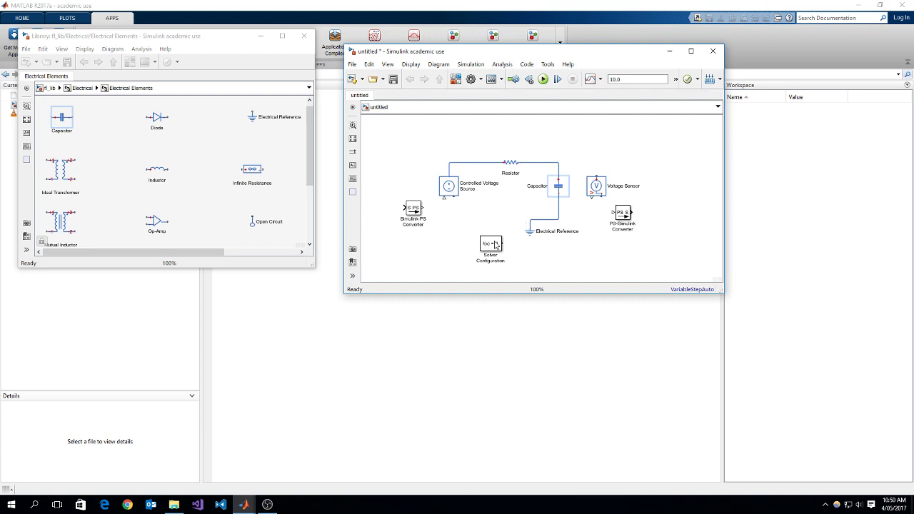
{"action": "left_click", "coordinate": [532, 230]}
{"action": "left_click_drag", "start_coordinate": [444, 198], "coordinate": [530, 221]}
{"action": "mouse_move", "coordinate": [489, 245]}
{"action": "left_mouse_down"}
{"action": "mouse_move", "coordinate": [477, 242]}
{"action": "mouse_move", "coordinate": [503, 219]}
{"action": "left_mouse_up"}
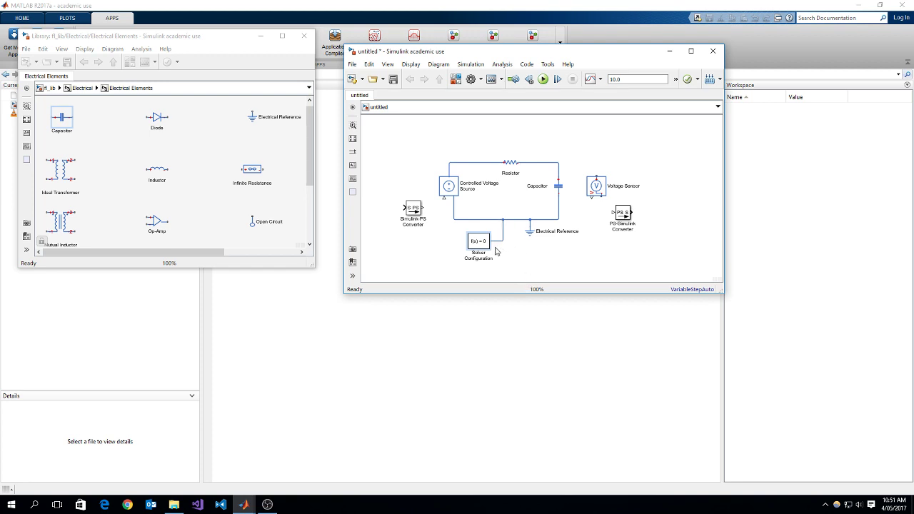
{"action": "left_click", "coordinate": [449, 185]}
{"action": "left_click", "coordinate": [464, 203]}
{"action": "left_click_drag", "start_coordinate": [423, 207], "coordinate": [444, 197]}
- Search the Library Browser for 'step' and place a Step block feeding the Simulink-PS Converter
{"action": "left_click", "coordinate": [459, 84]}
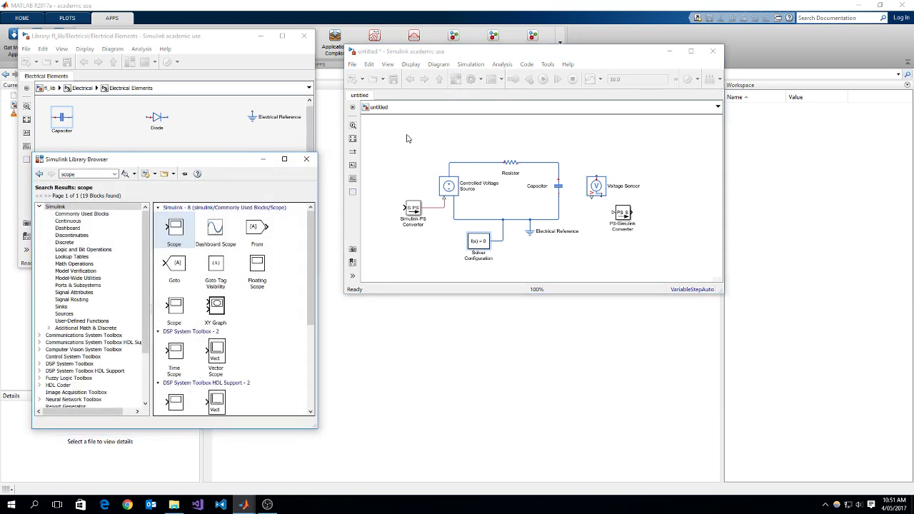
{"action": "left_click", "coordinate": [95, 174]}
{"action": "type", "text": "step"}
{"action": "key", "text": "Return"}
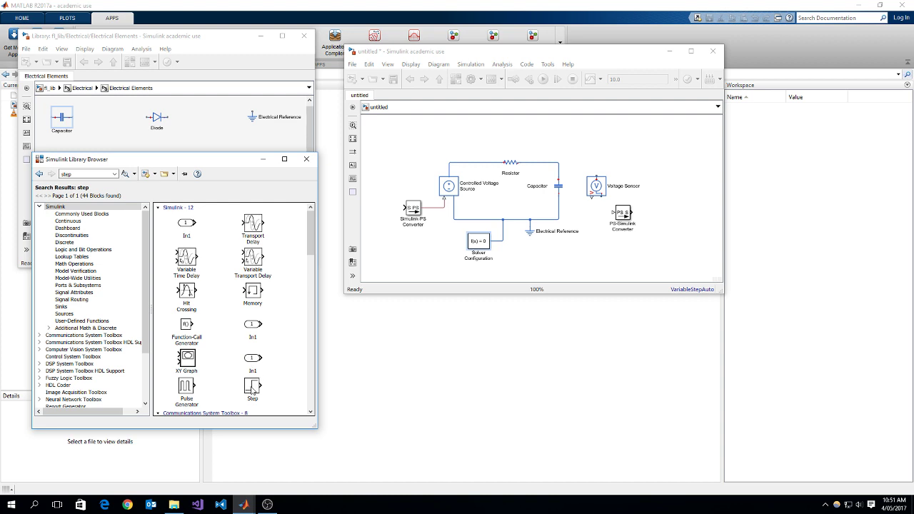
{"action": "left_click_drag", "start_coordinate": [252, 388], "coordinate": [422, 208]}
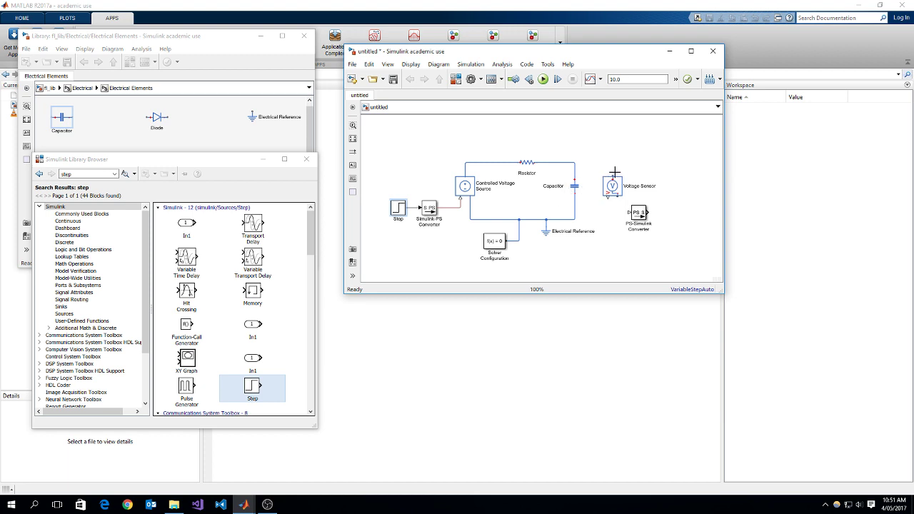
- Wire the Voltage Sensor's + port to the resistor–capacitor node and its output to the PS-Simulink Converter
{"action": "left_click", "coordinate": [613, 183]}
{"action": "scroll", "coordinate": [608, 183], "scroll_direction": "up", "scroll_amount": 5}
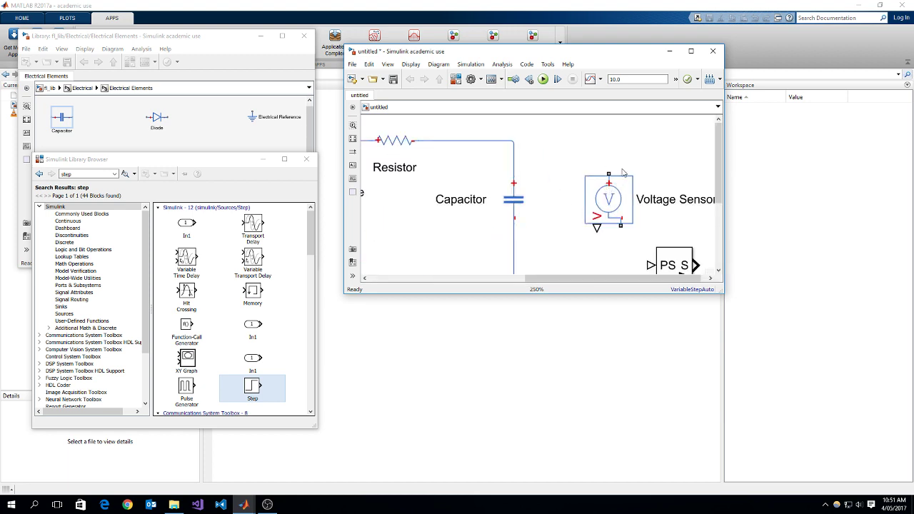
{"action": "left_click_drag", "start_coordinate": [609, 174], "coordinate": [511, 141]}
{"action": "left_click", "coordinate": [556, 141]}
{"action": "scroll", "coordinate": [616, 184], "scroll_direction": "down", "scroll_amount": 2}
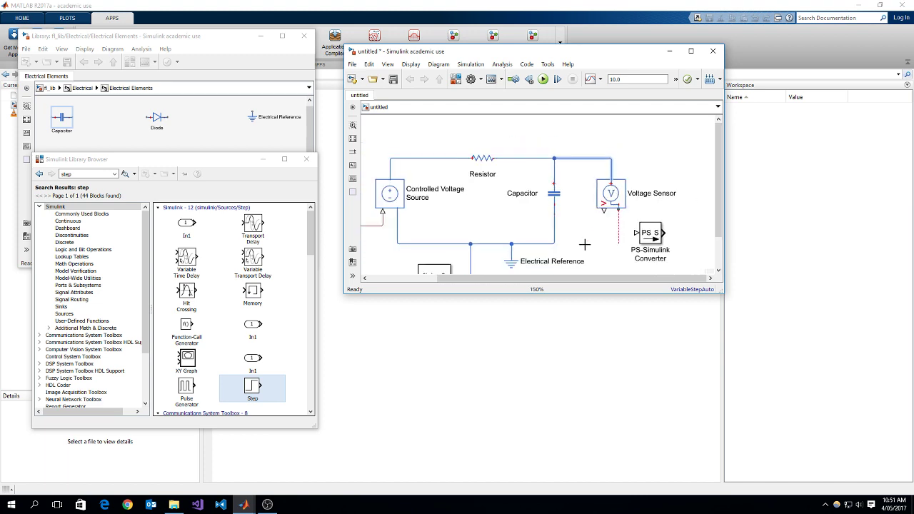
{"action": "left_click", "coordinate": [615, 195]}
{"action": "left_click", "coordinate": [590, 235]}
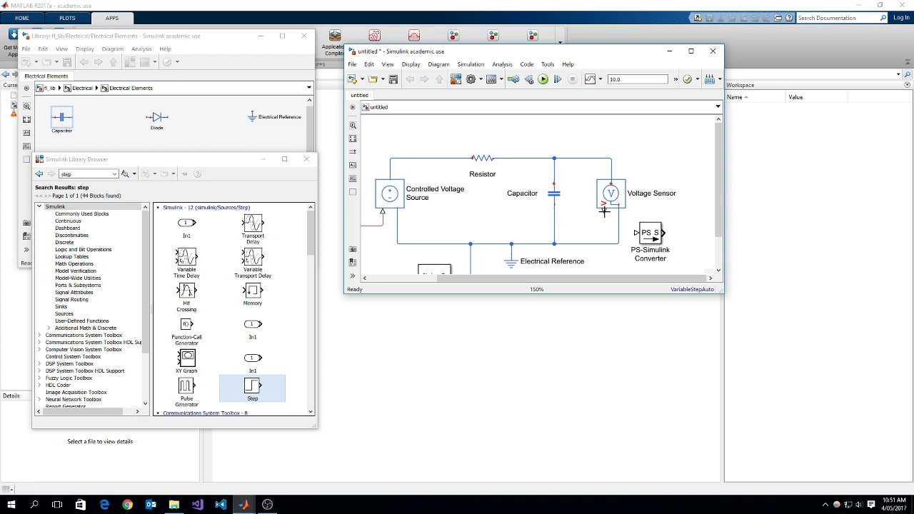
{"action": "left_click_drag", "start_coordinate": [604, 204], "coordinate": [637, 233]}
{"action": "scroll", "coordinate": [645, 254], "scroll_direction": "down", "scroll_amount": 2}
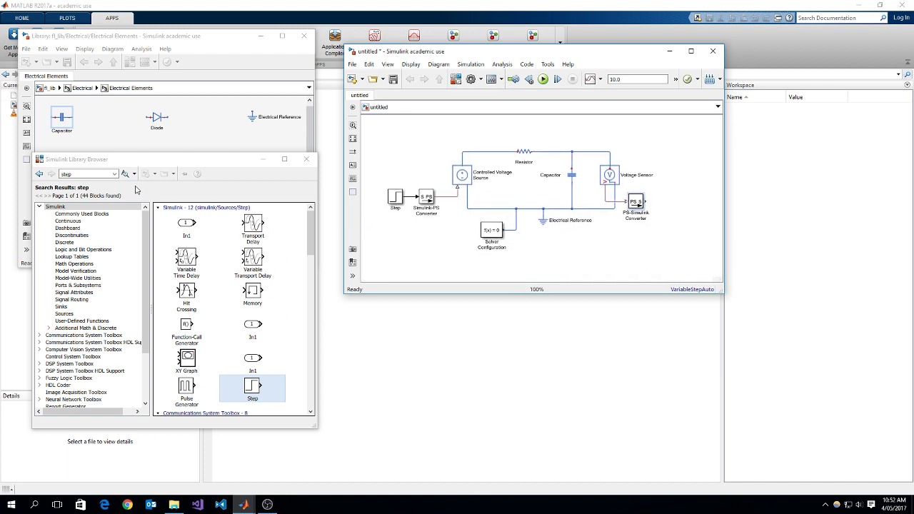
- Search 'scope' and place a Scope block to the right of the PS-Simulink Converter
{"action": "left_click", "coordinate": [104, 174]}
{"action": "type", "text": "scope"}
{"action": "key", "text": "Return"}
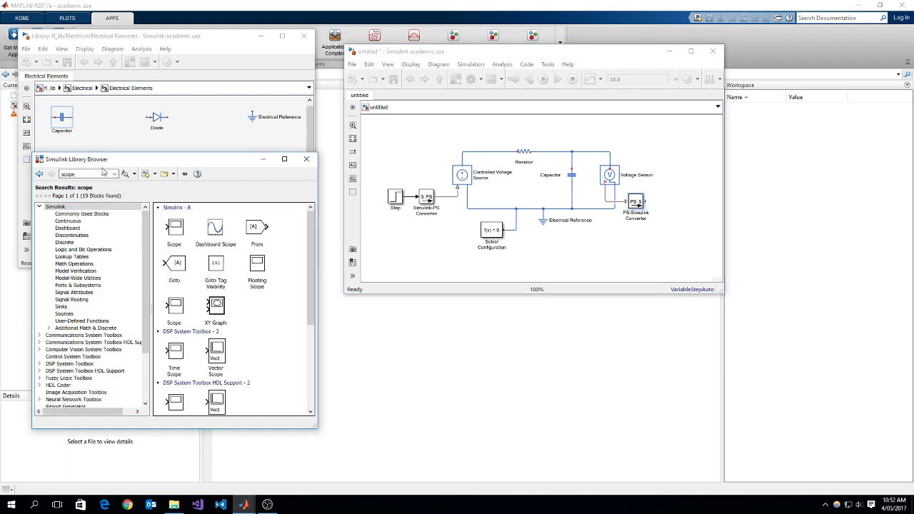
{"action": "left_click_drag", "start_coordinate": [176, 228], "coordinate": [667, 202]}
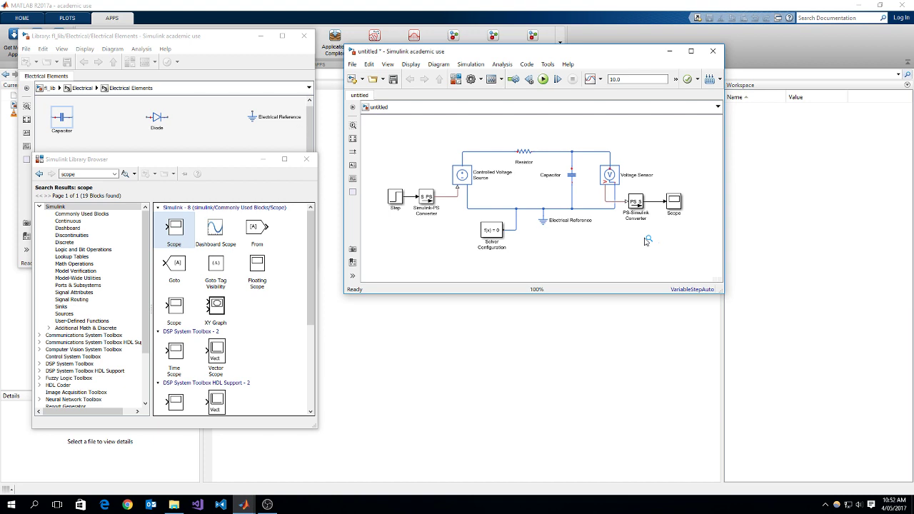
{"action": "left_click", "coordinate": [573, 179]}
{"action": "left_click", "coordinate": [615, 162]}
- Check the Step and Resistor parameters, leaving both unchanged
{"action": "left_click", "coordinate": [391, 208]}
{"action": "double_click", "coordinate": [394, 199]}
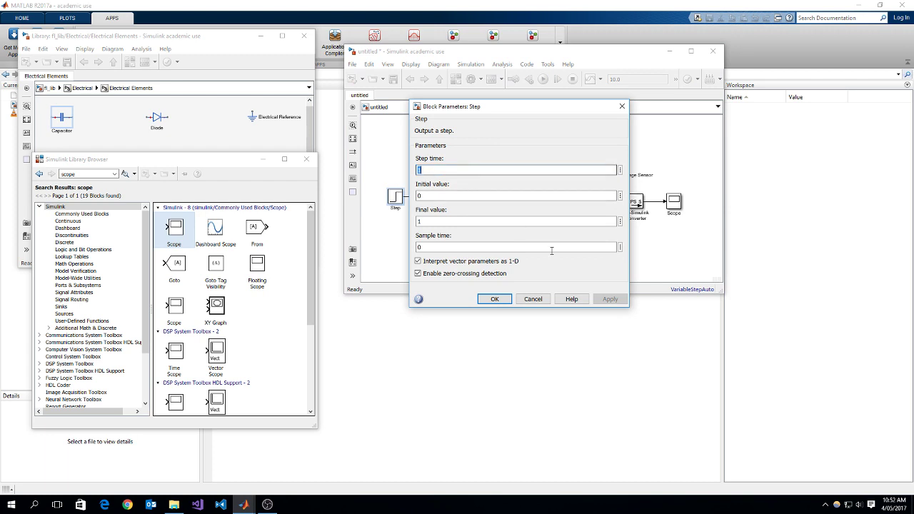
{"action": "left_click", "coordinate": [494, 298]}
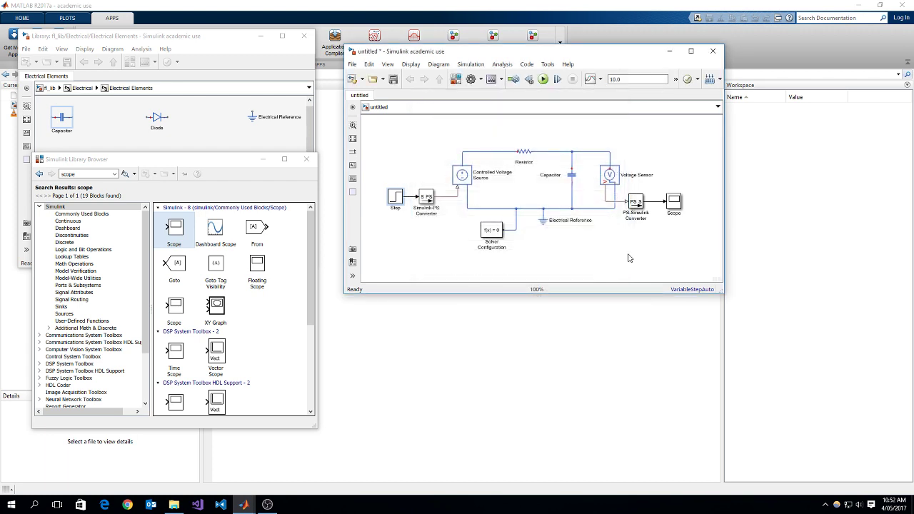
{"action": "left_click", "coordinate": [526, 152]}
{"action": "double_click", "coordinate": [525, 152]}
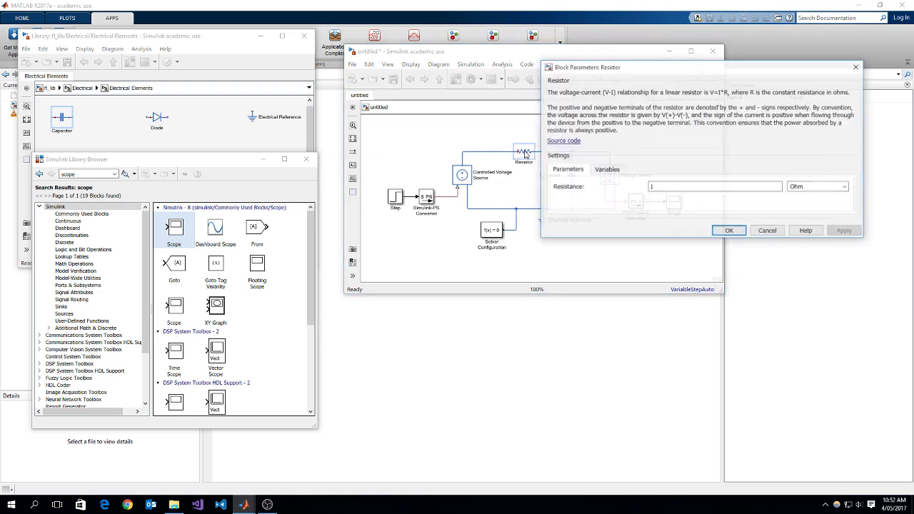
{"action": "left_click", "coordinate": [729, 231]}
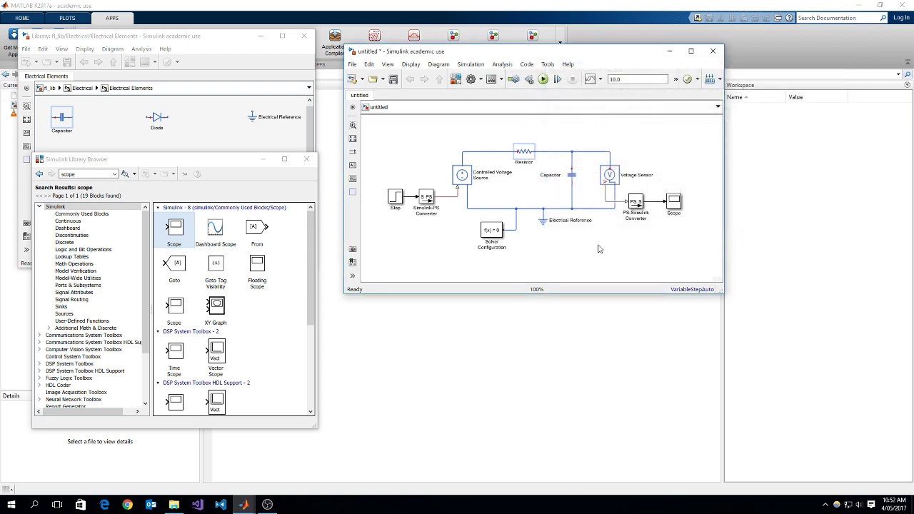
- Change the Capacitor's capacitance from 1e-6 to 1 and apply it
{"action": "double_click", "coordinate": [571, 175]}
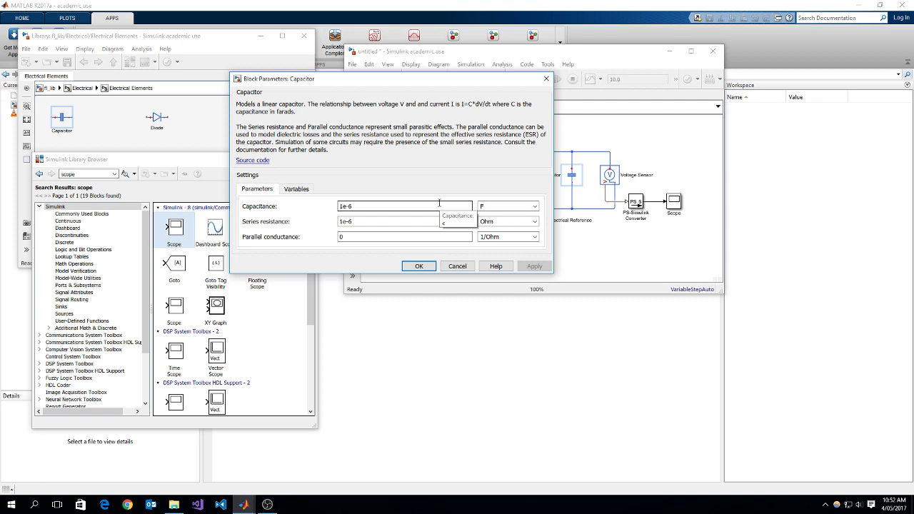
{"action": "double_click", "coordinate": [421, 210]}
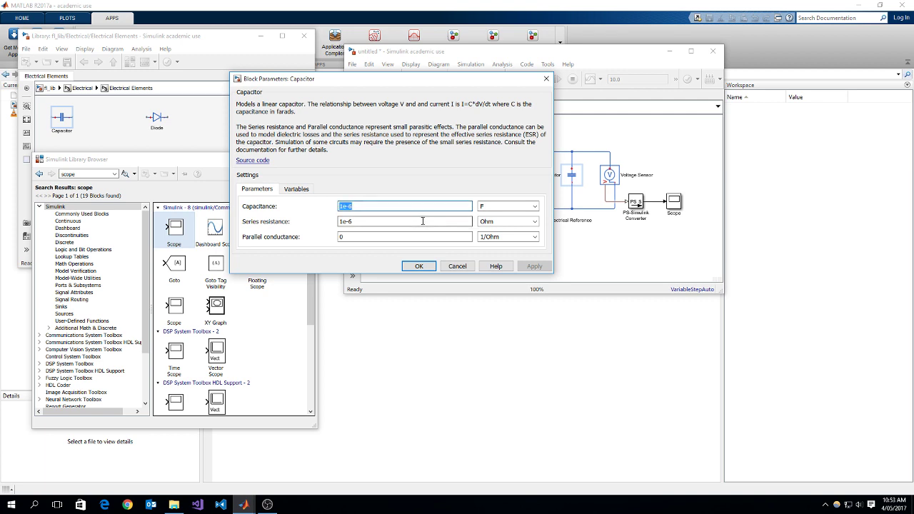
{"action": "type", "text": "1"}
{"action": "left_click", "coordinate": [534, 266]}
{"action": "left_click", "coordinate": [419, 265]}
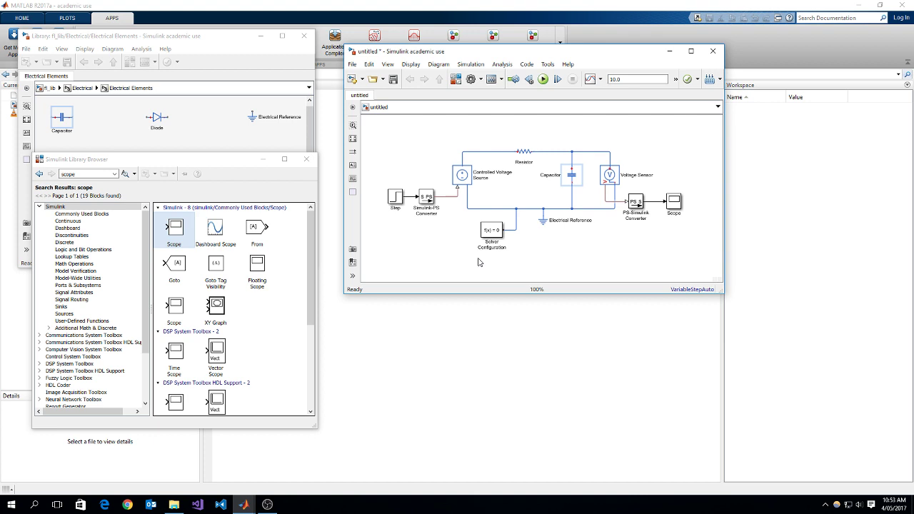
- Run the simulation and view the capacitor voltage charging to 1 in the Scope
{"action": "left_click", "coordinate": [543, 79]}
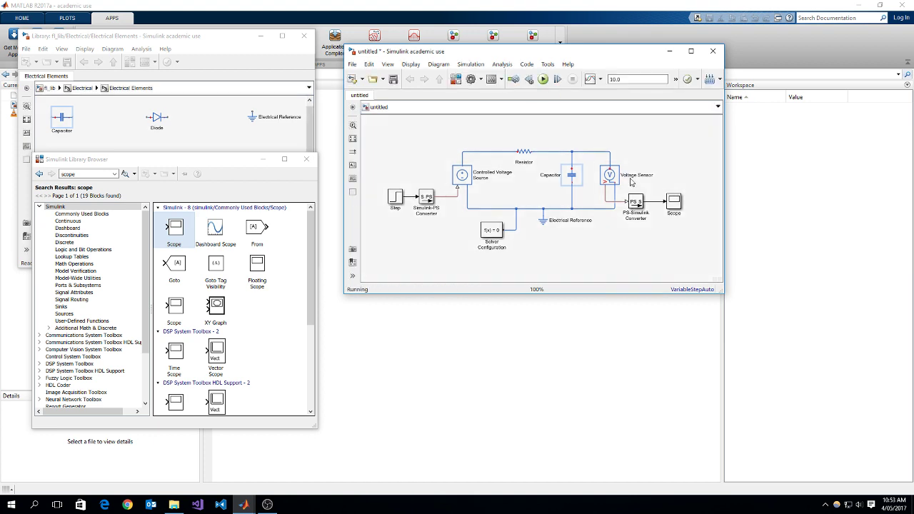
{"action": "double_click", "coordinate": [675, 204]}
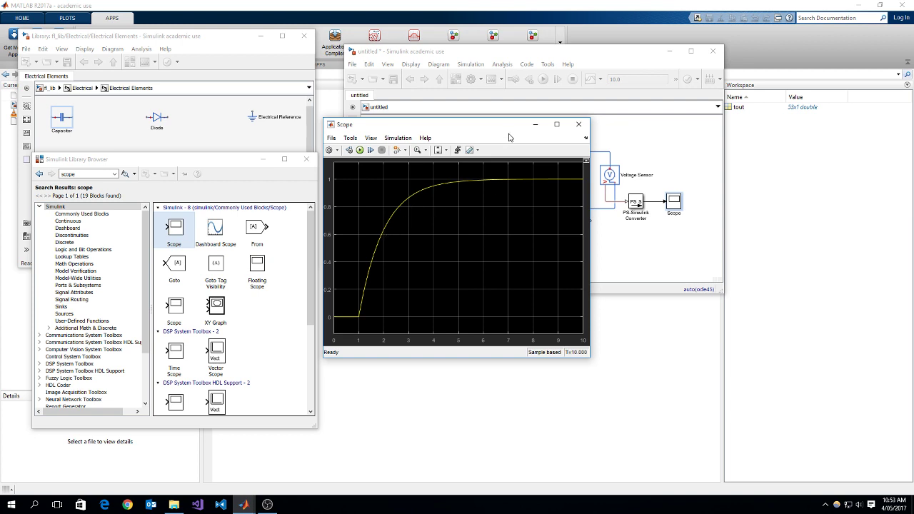
{"action": "left_click_drag", "start_coordinate": [508, 134], "coordinate": [250, 98]}
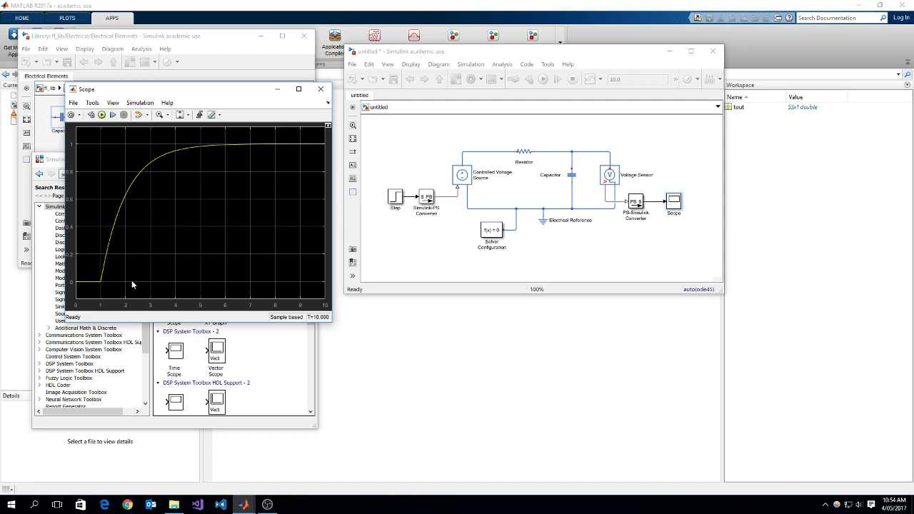
- Mark the Step-to-converter signal as the linearization Input Perturbation point
{"action": "left_click", "coordinate": [582, 259]}
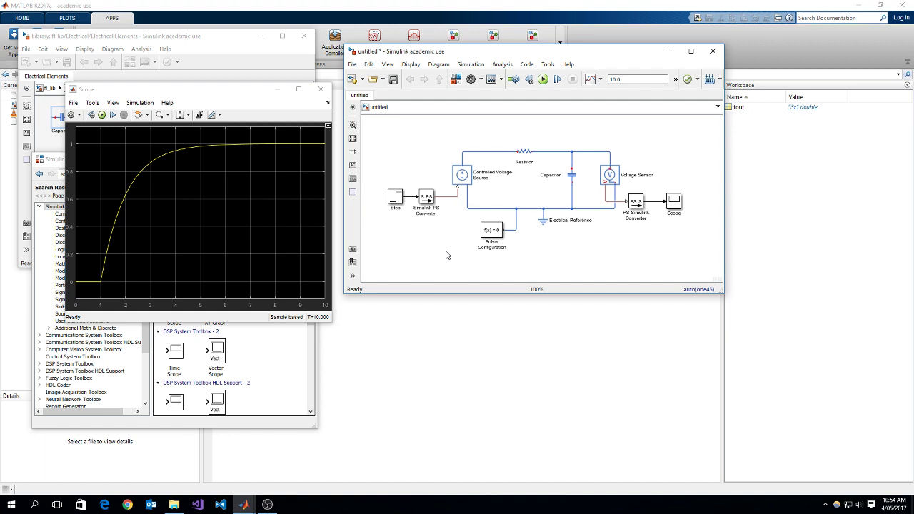
{"action": "right_click", "coordinate": [410, 201]}
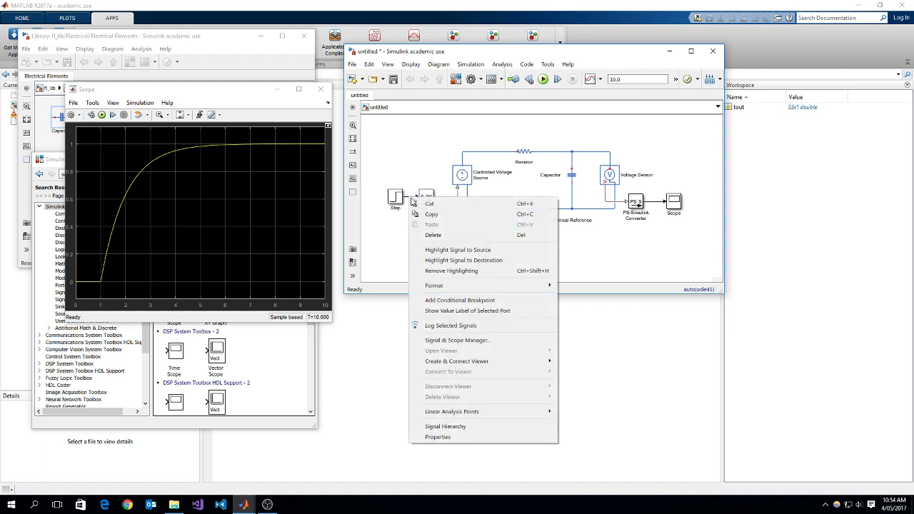
{"action": "mouse_move", "coordinate": [454, 416]}
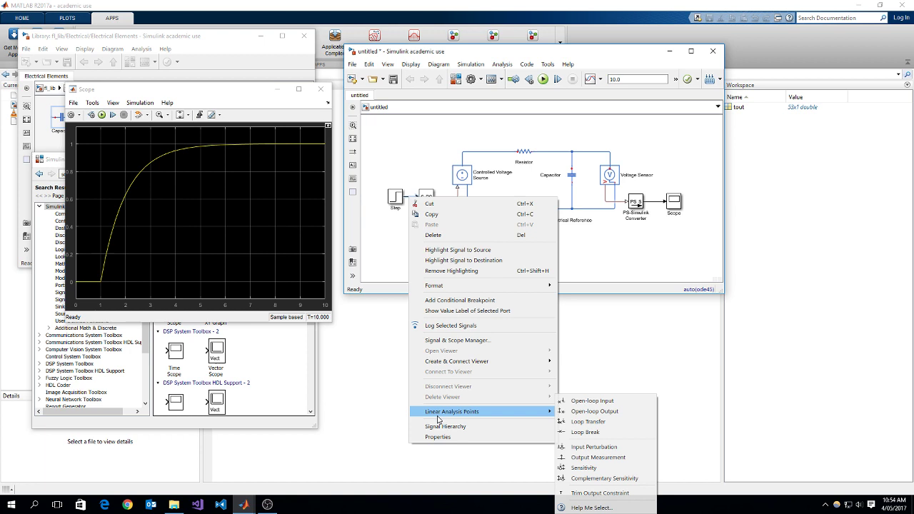
{"action": "left_click", "coordinate": [634, 451]}
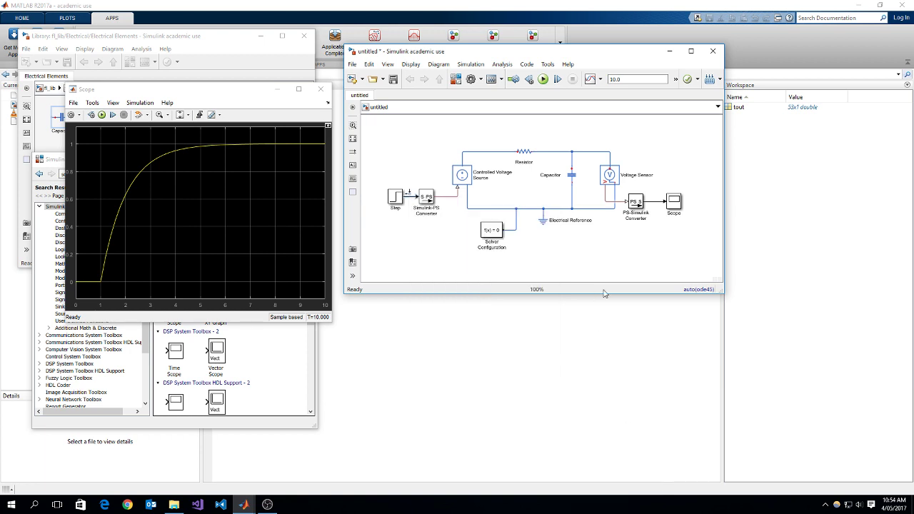
- Mark the converter-to-Scope signal as the Output Measurement point
{"action": "right_click", "coordinate": [652, 202]}
{"action": "mouse_move", "coordinate": [693, 417]}
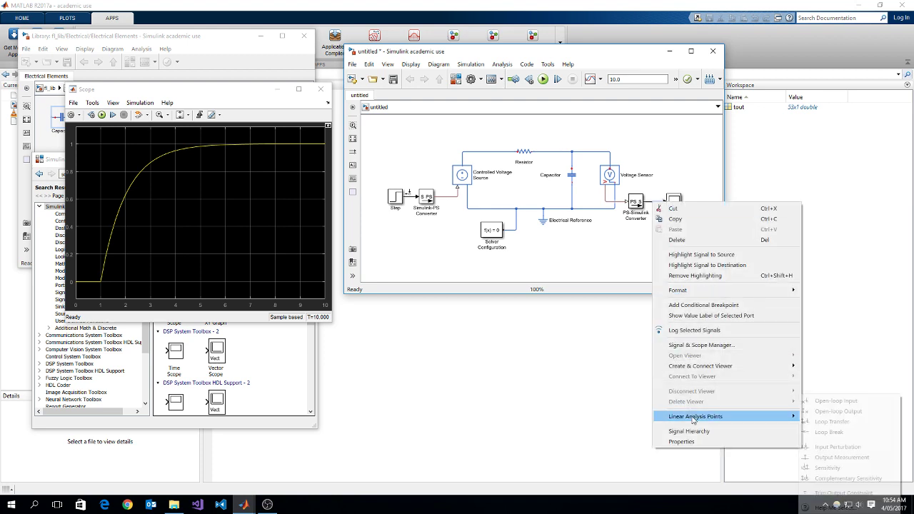
{"action": "left_click", "coordinate": [873, 477]}
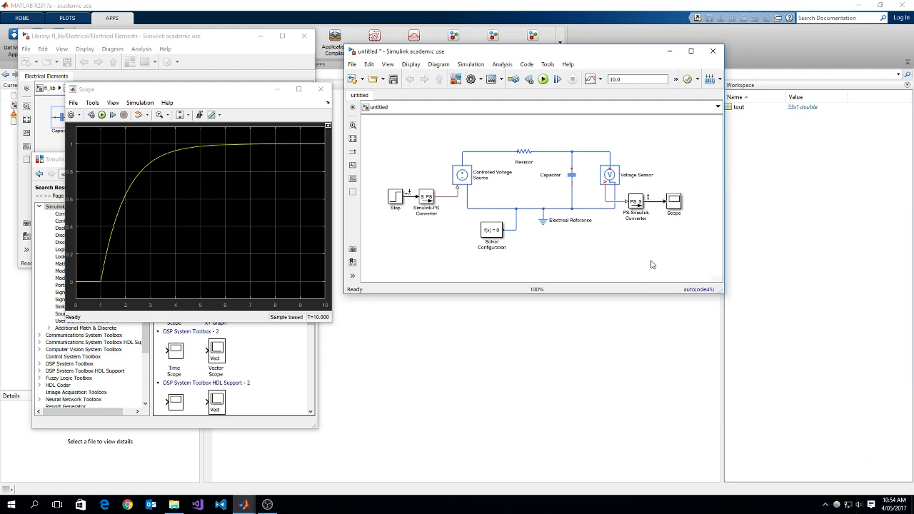
{"action": "left_click", "coordinate": [498, 65]}
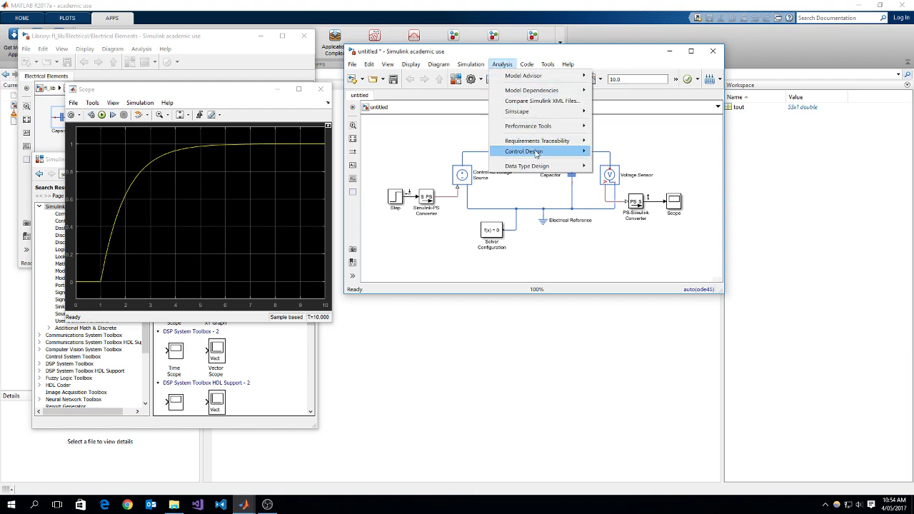
- Linearize the model with a step response plot and export linsys1 to the MATLAB workspace
{"action": "mouse_move", "coordinate": [538, 153]}
{"action": "left_click", "coordinate": [657, 154]}
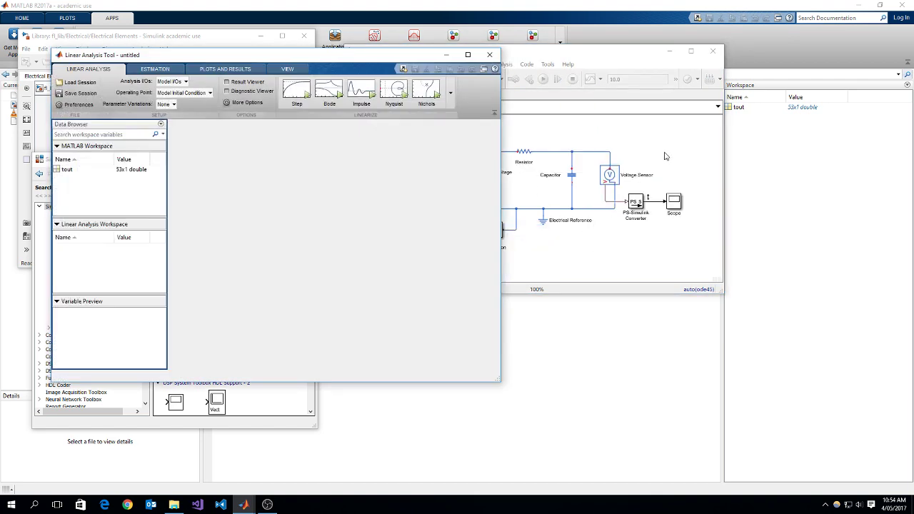
{"action": "left_click", "coordinate": [297, 89]}
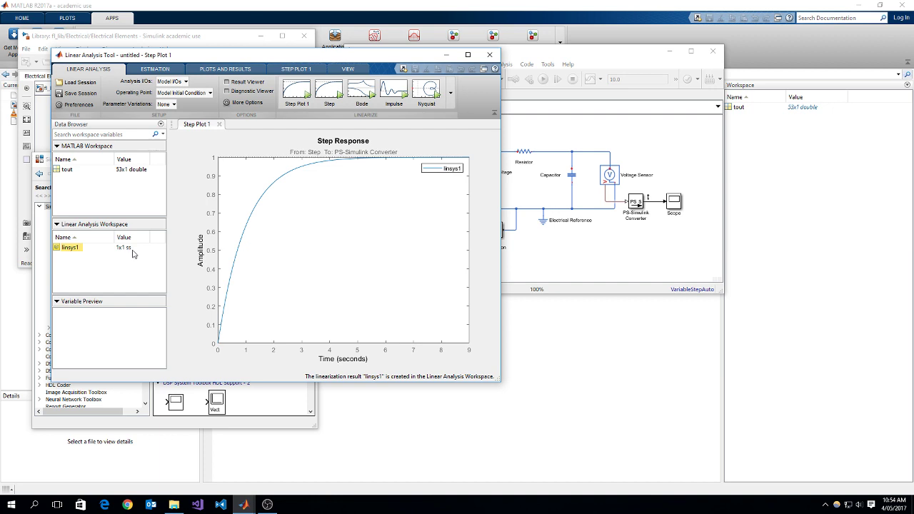
{"action": "left_click_drag", "start_coordinate": [68, 248], "coordinate": [74, 197]}
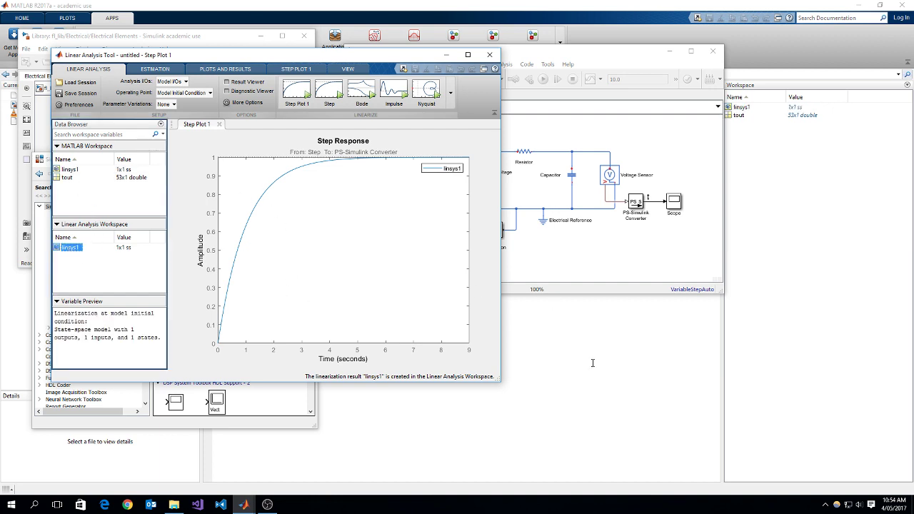
{"action": "left_click", "coordinate": [502, 310]}
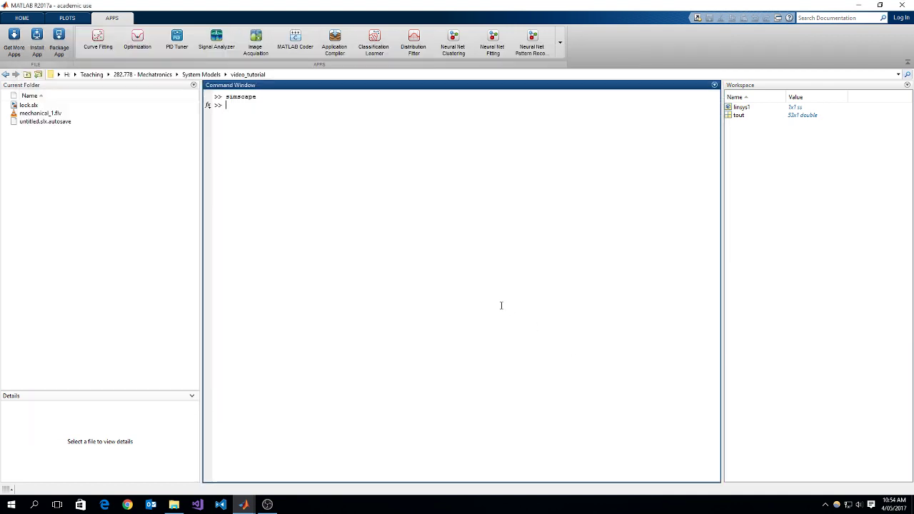
- Run S = linsys1 to show the state-space model A=-1, B=1, C=1, D=1e-06
{"action": "type", "text": "linsys1"}
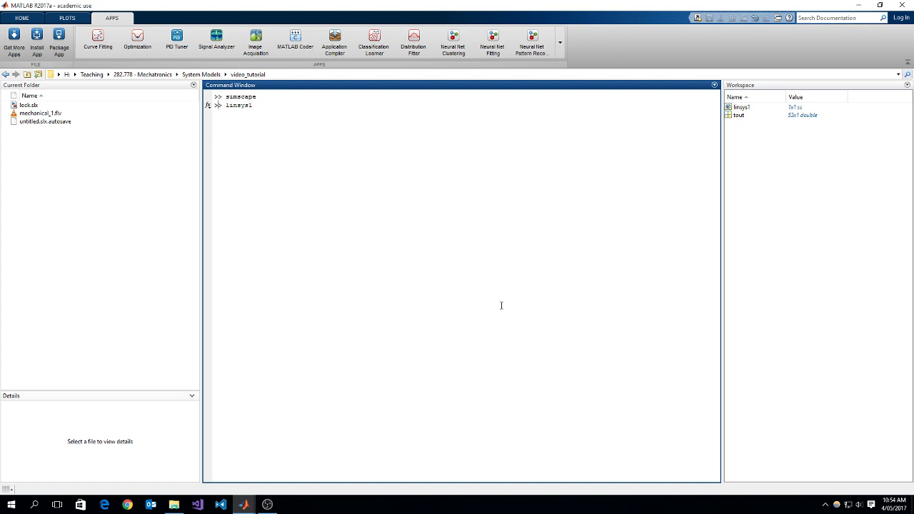
{"action": "type", "text": "S ="}
{"action": "key", "text": "Return"}
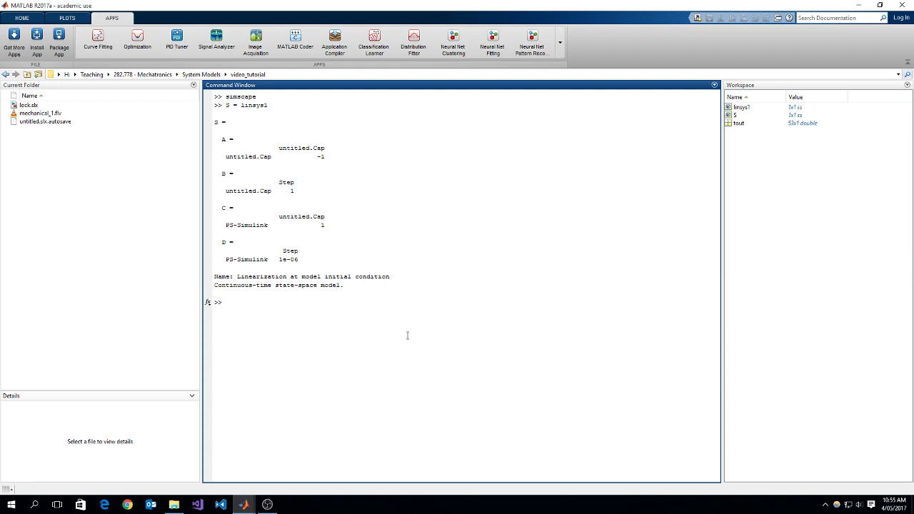
- Run G = tf(linsys1) to get the transfer function (1e-06 s + 1)/(s + 1)
{"action": "type", "text": "G = tf("}
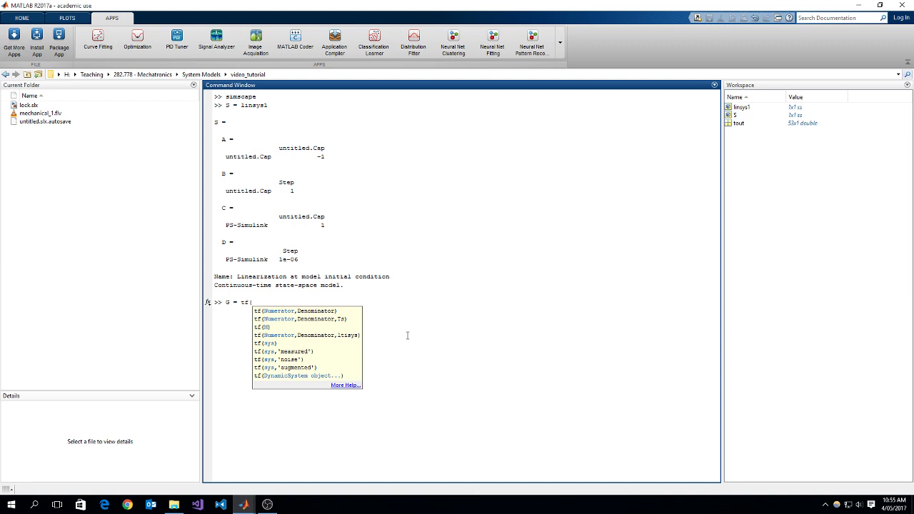
{"action": "type", "text": "linsys1)"}
{"action": "key", "text": "Return"}
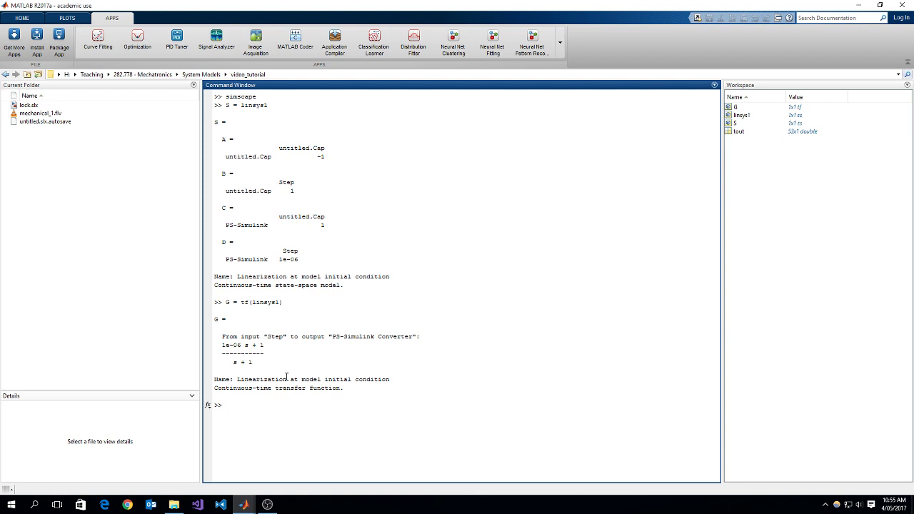
{"action": "left_click", "coordinate": [244, 505]}
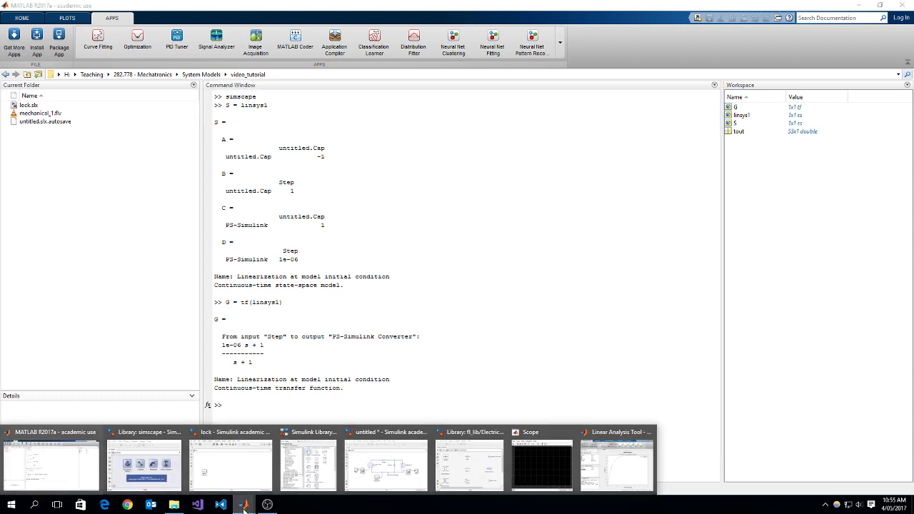
{"action": "left_click", "coordinate": [395, 471]}
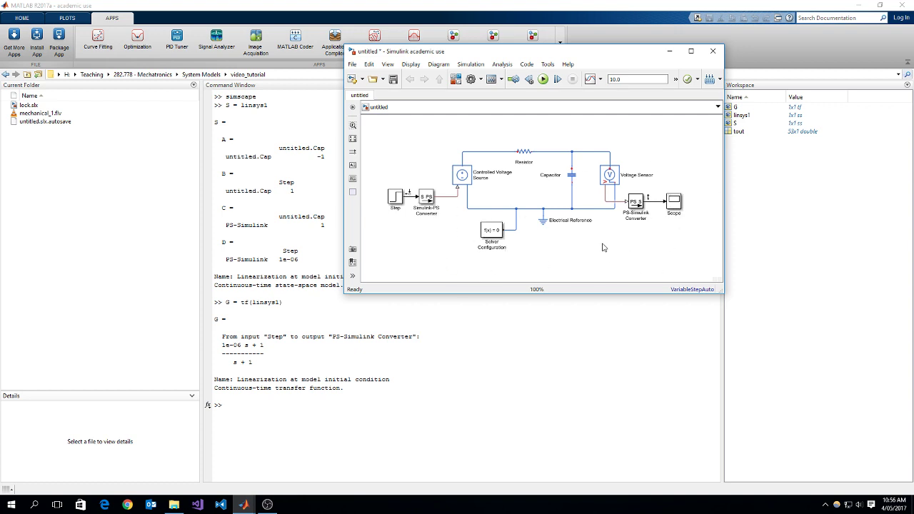
{"action": "left_click", "coordinate": [545, 376]}
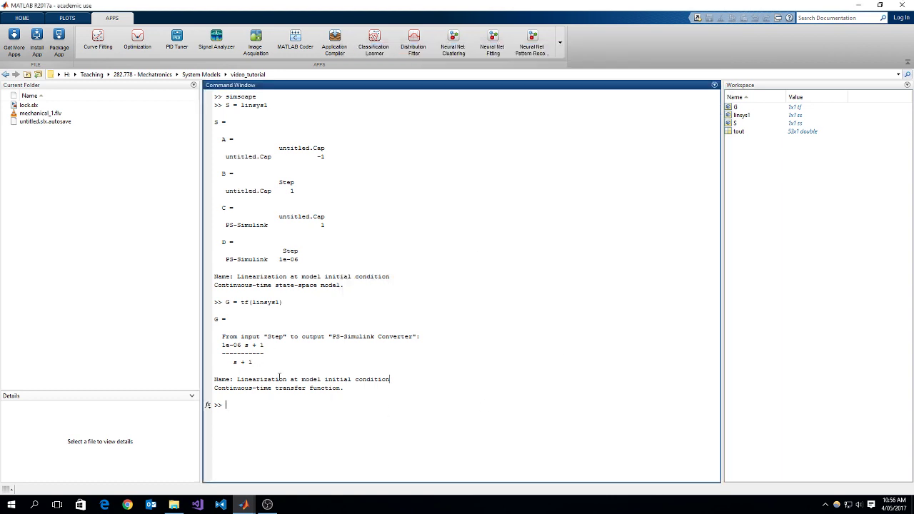